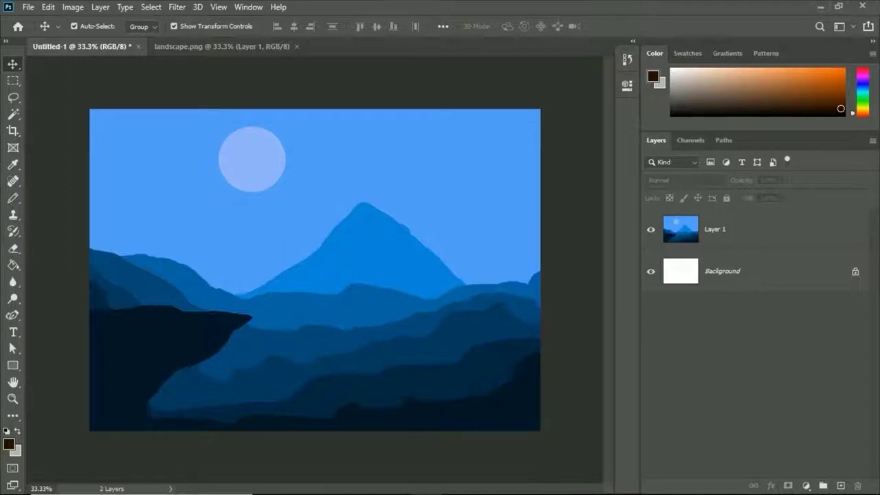
Toggle Auto-Select on the Move tool and select the landscape image as Layer 1
left_click(74, 26)
left_click(73, 26)
left_click(315, 268)
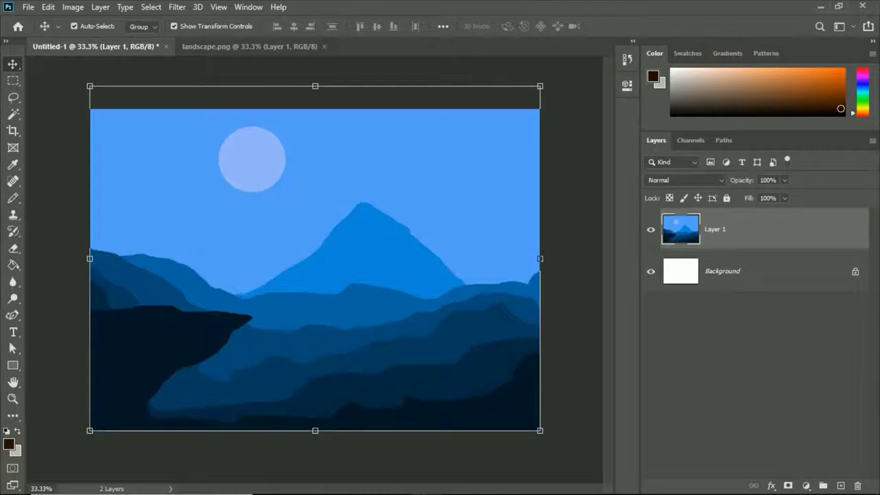
Delete the landscape layer and add a new empty layer named 1 above Background
key("Delete")
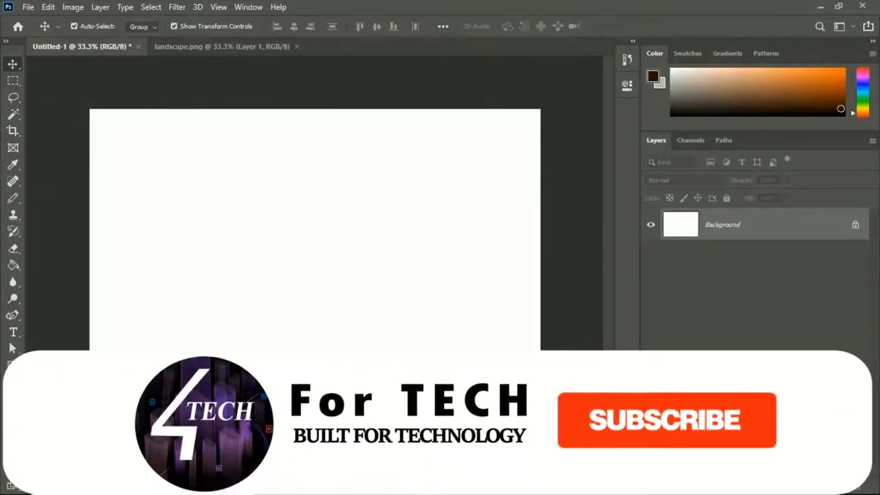
key("ctrl+z")
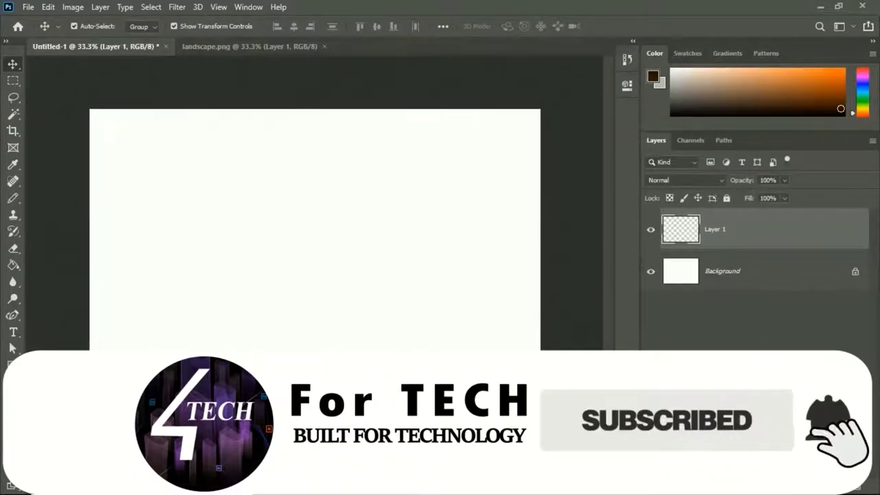
double_click(715, 229)
type("1")
key("Return")
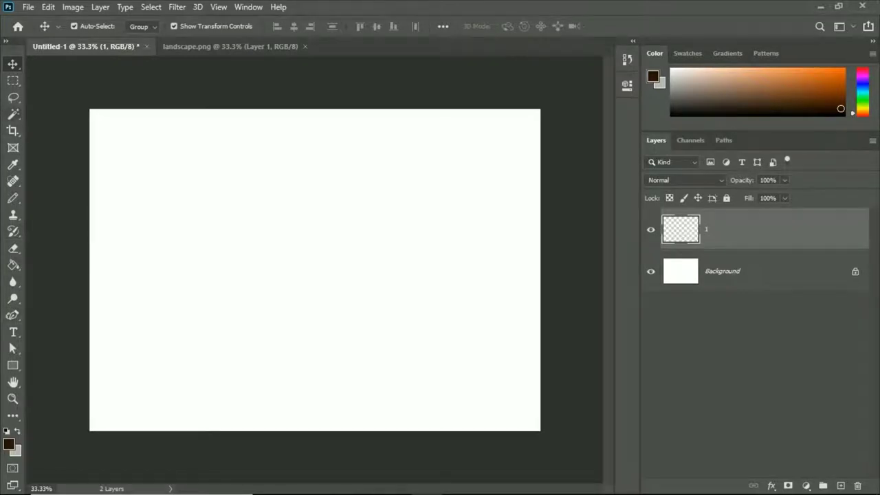
key("l")
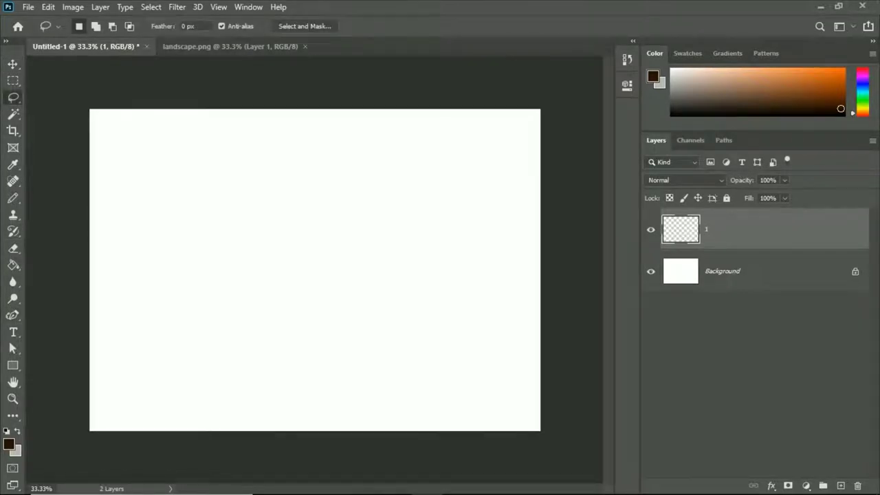
Lasso the cliff and ground shape, fill it with dark brown 200e01, and add a layer
mouse_move(90, 318)
left_mouse_down()
mouse_move(230, 317)
mouse_move(222, 354)
mouse_move(139, 383)
mouse_move(128, 411)
mouse_move(285, 394)
mouse_move(456, 406)
mouse_move(541, 398)
mouse_move(423, 431)
mouse_move(89, 432)
mouse_move(89, 318)
left_mouse_up()
left_click(13, 265)
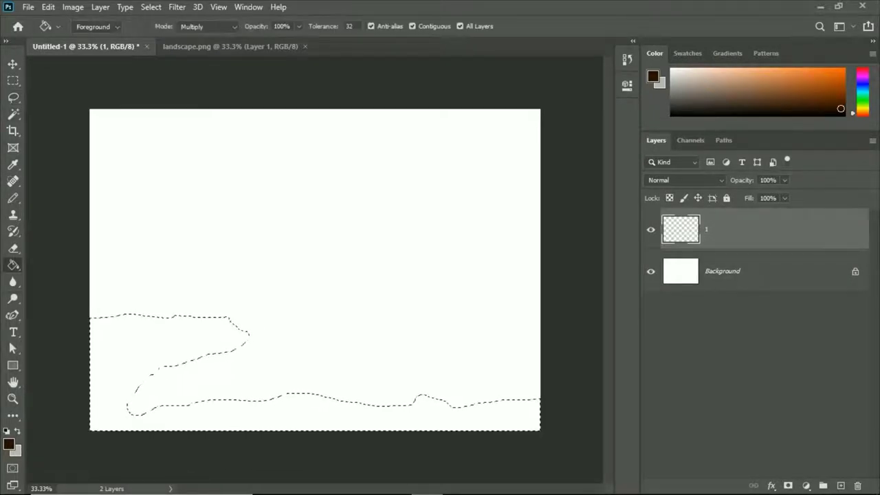
left_click(9, 444)
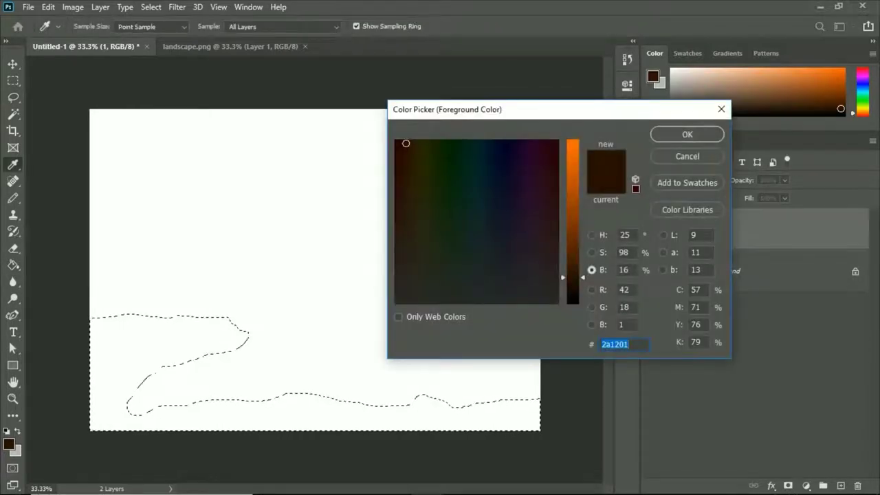
type("200e01")
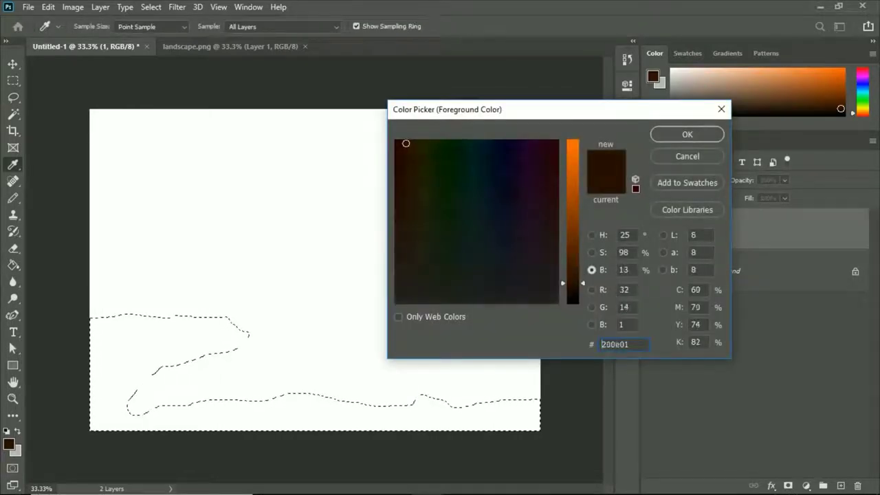
left_click(687, 134)
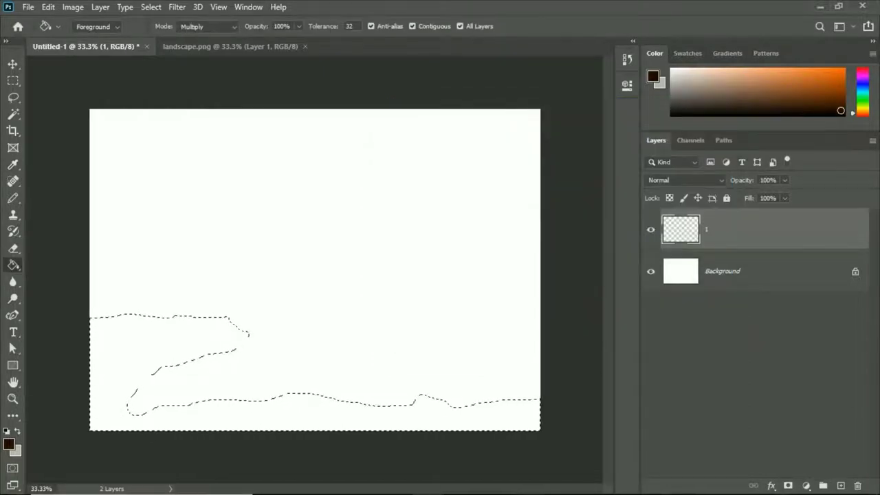
key("alt+BackSpace")
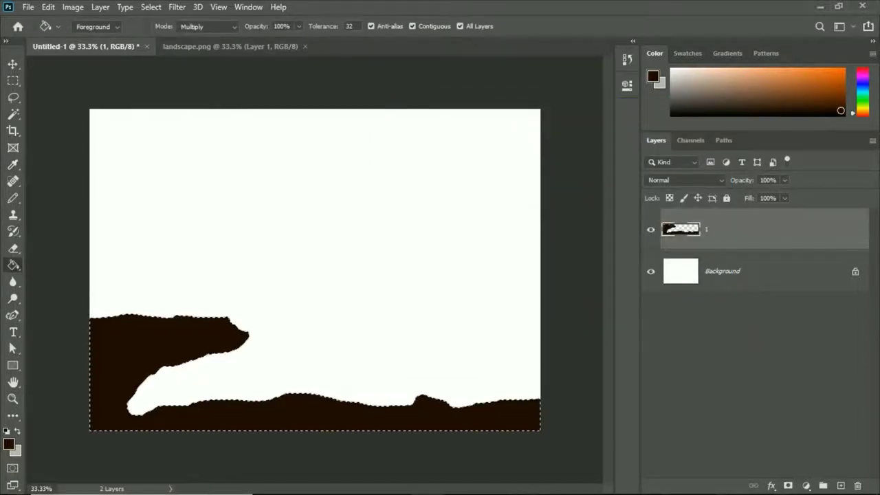
left_click(840, 485)
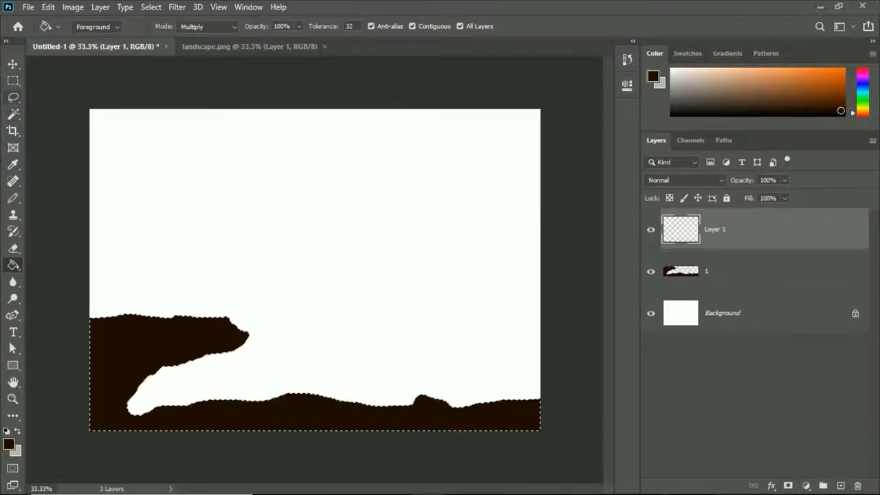
Lasso the next hill band, fill it with brown 371801, then add empty Layer 2
left_click(13, 97)
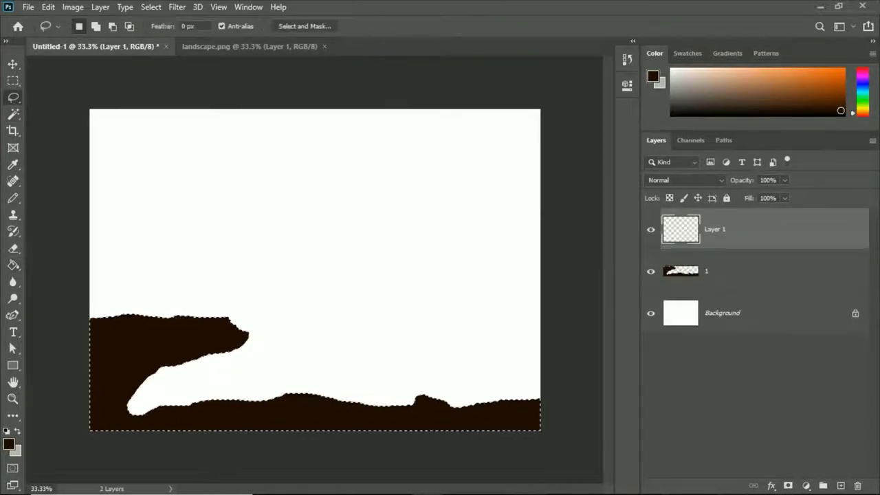
key("ctrl+d")
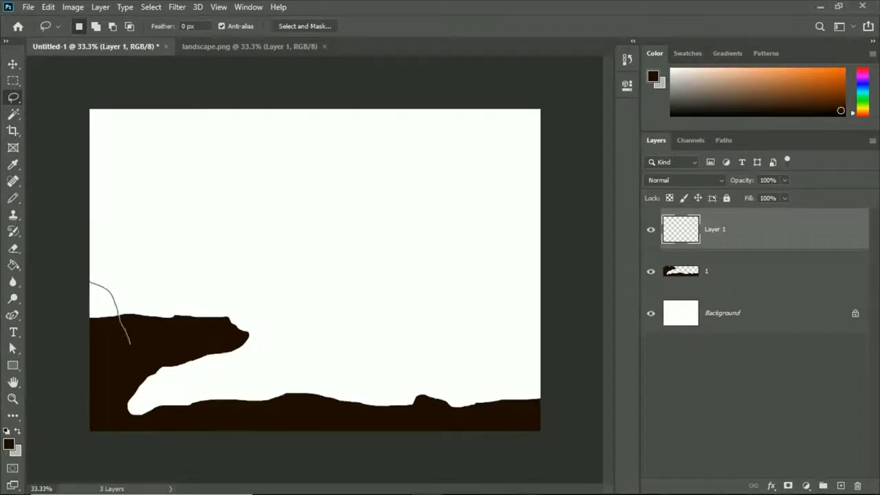
mouse_move(101, 285)
left_mouse_down()
mouse_move(167, 395)
mouse_move(458, 380)
mouse_move(508, 403)
mouse_move(535, 389)
mouse_move(543, 434)
mouse_move(90, 436)
mouse_move(90, 283)
left_mouse_up()
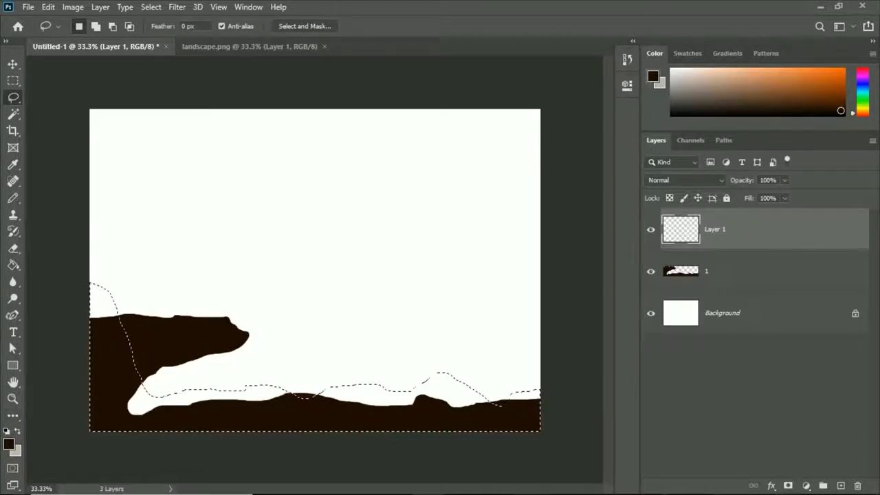
left_click(9, 444)
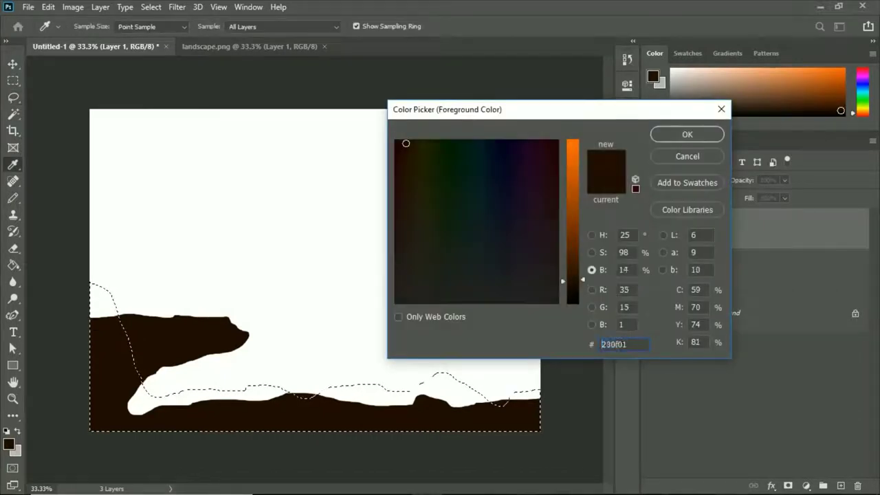
type("371801")
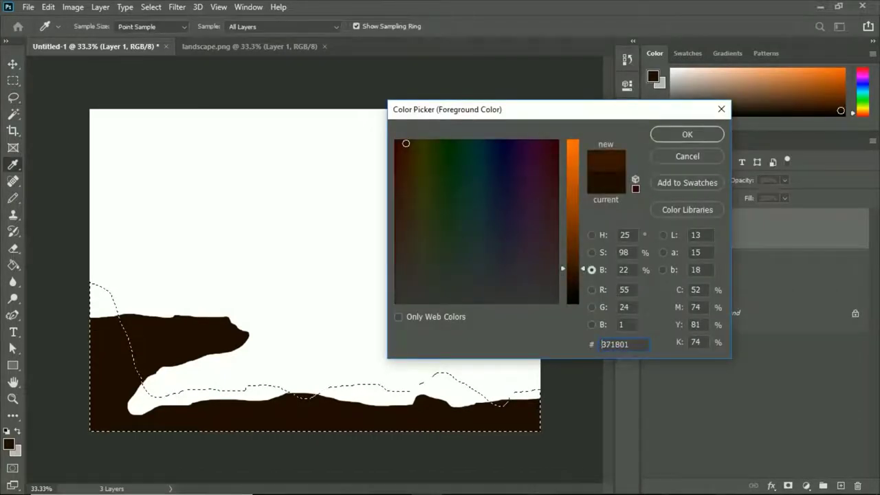
type("391801")
left_click(687, 134)
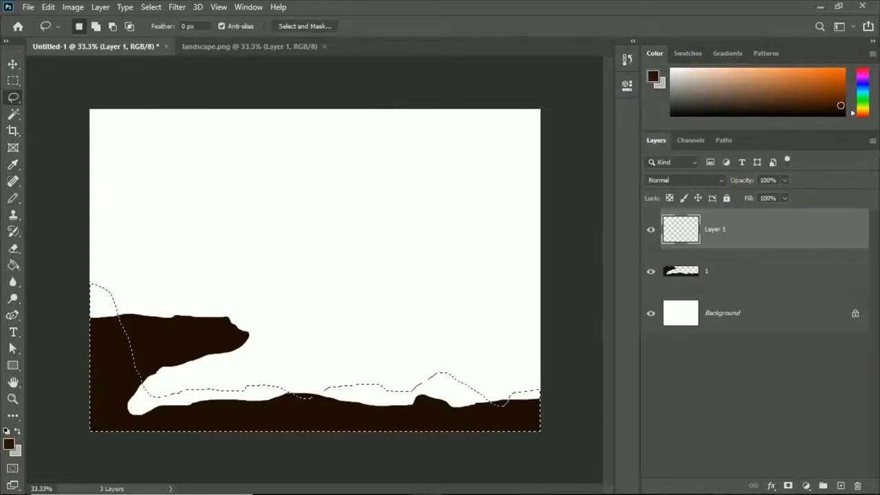
left_click(13, 265)
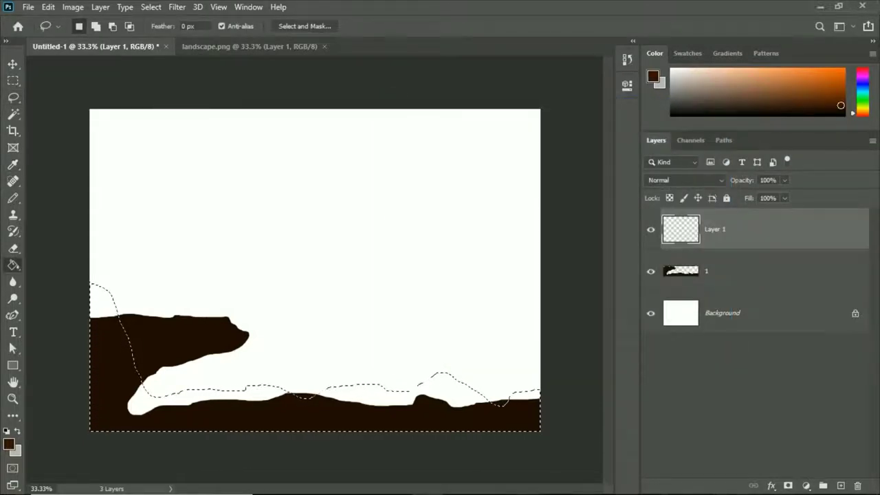
left_click(440, 384)
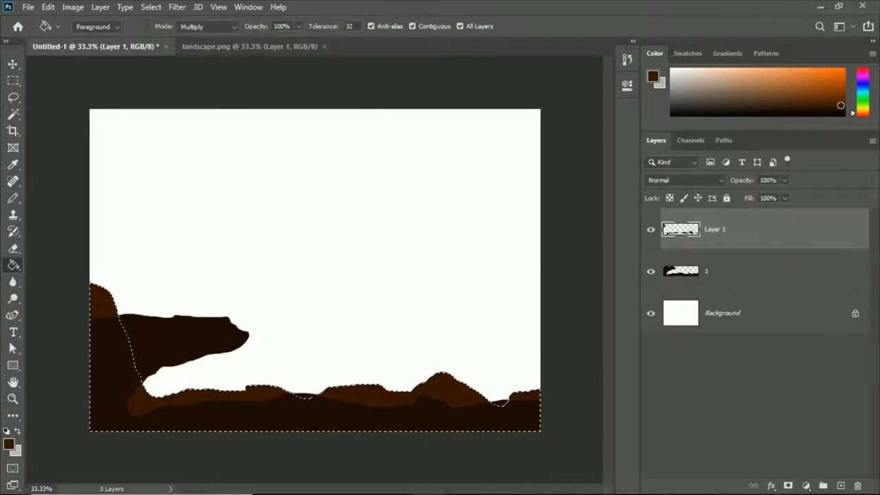
left_click(840, 485)
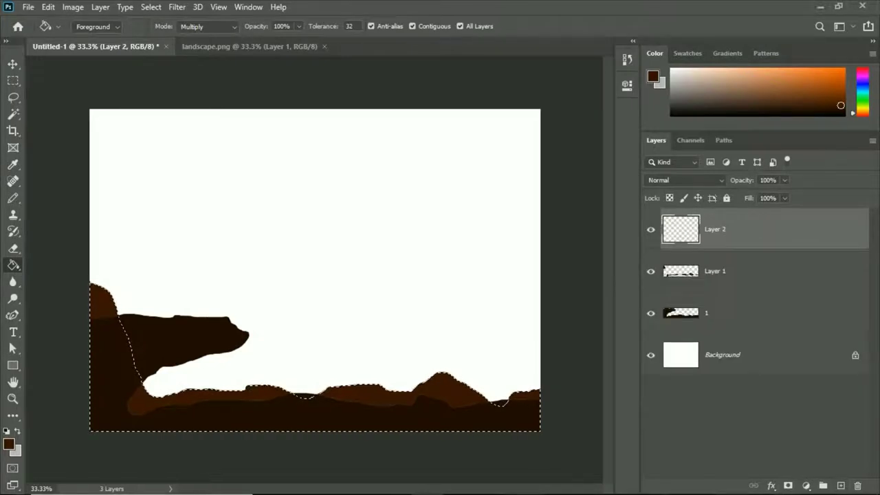
Lasso a farther hill band and fill it with warmer brown 592602 on Layer 2
key("l")
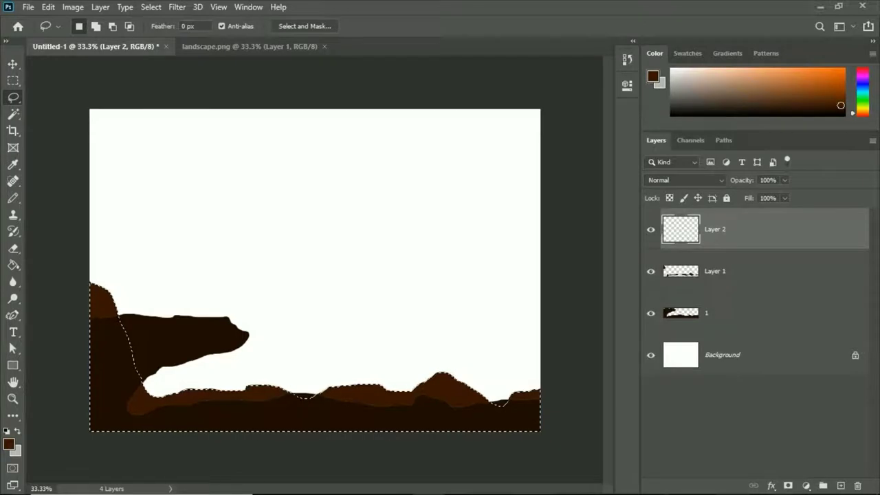
key("ctrl+d")
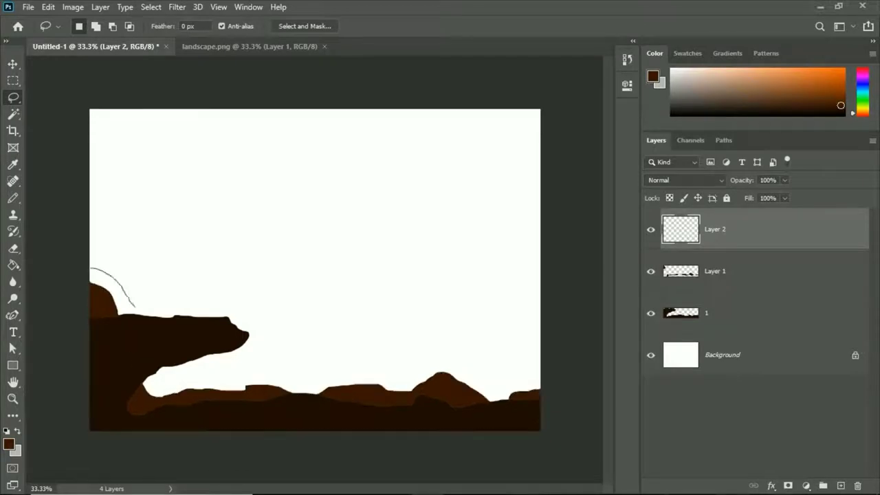
mouse_move(135, 307)
left_mouse_down()
mouse_move(183, 370)
mouse_move(288, 377)
mouse_move(370, 363)
mouse_move(462, 371)
mouse_move(483, 355)
mouse_move(521, 359)
mouse_move(539, 373)
mouse_move(542, 431)
mouse_move(89, 432)
mouse_move(90, 269)
left_mouse_up()
key("g")
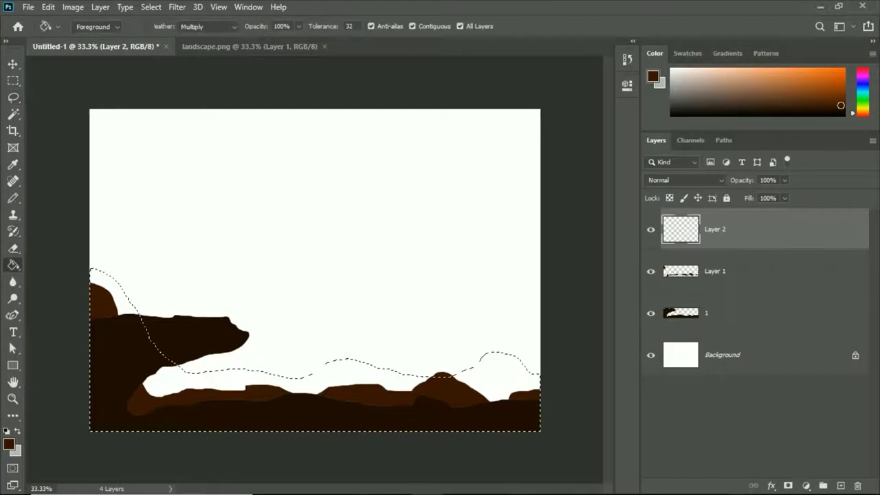
key("i")
left_click(9, 444)
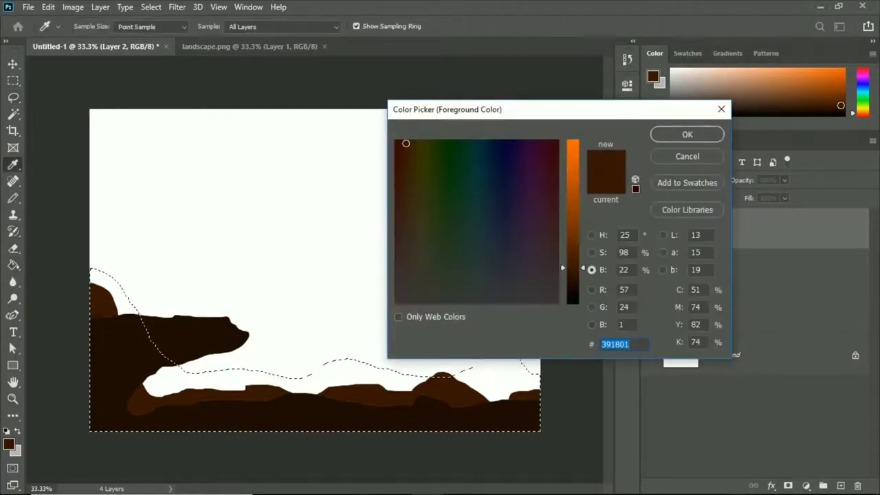
type("542402")
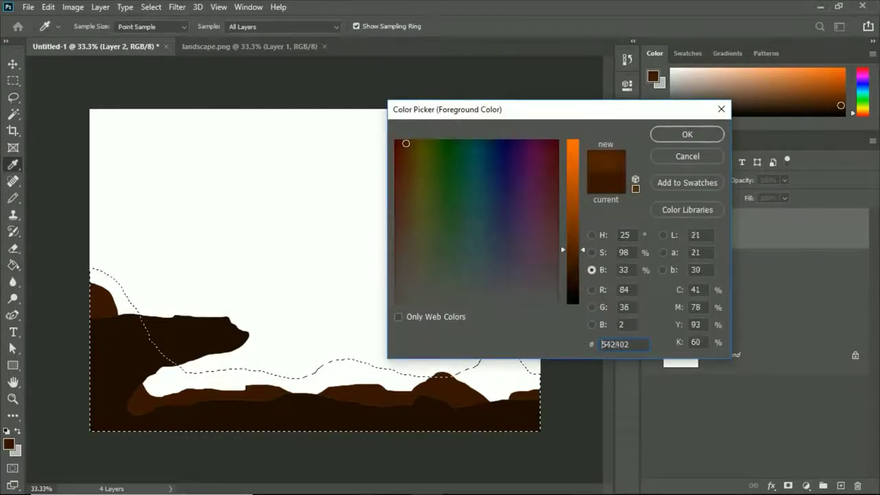
type("592502")
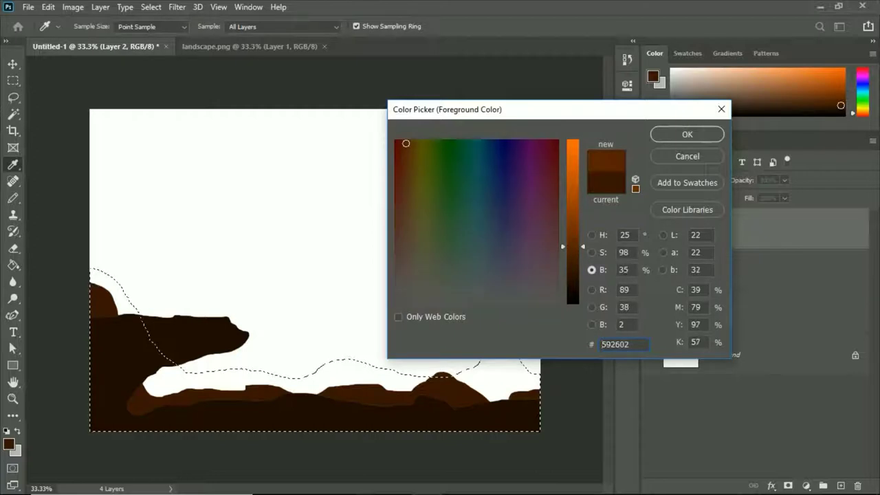
key("Return")
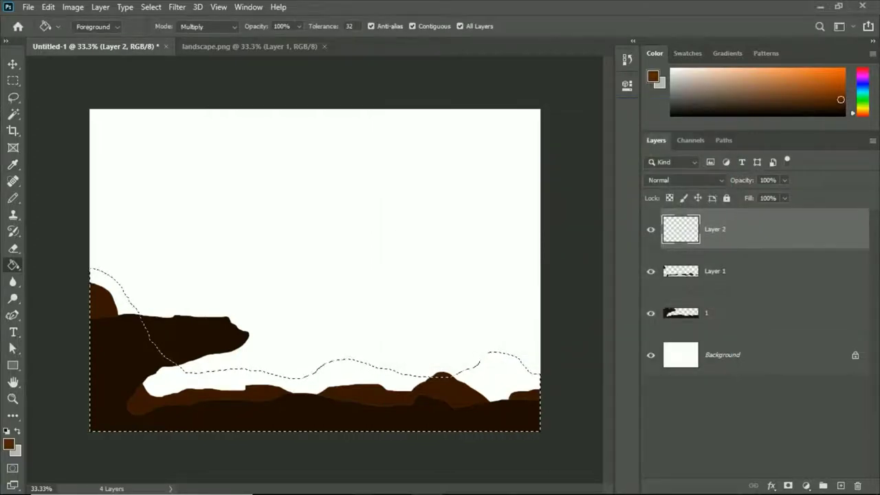
left_click(206, 382)
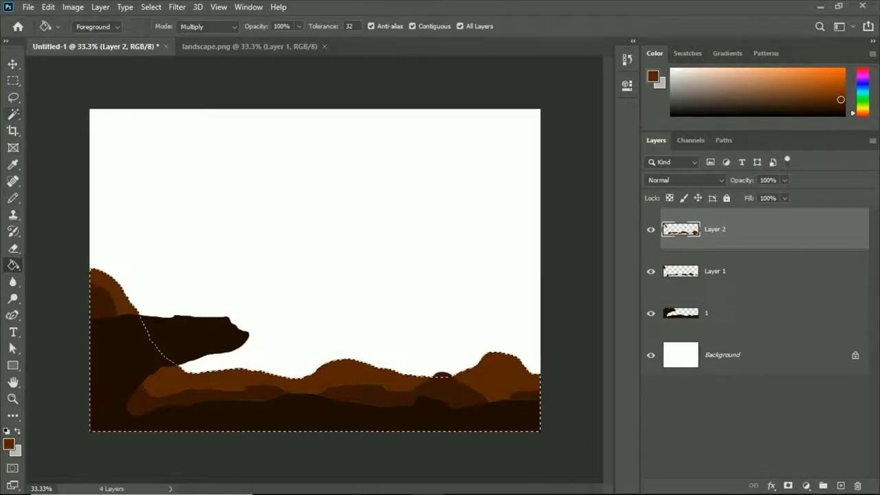
left_click(13, 97)
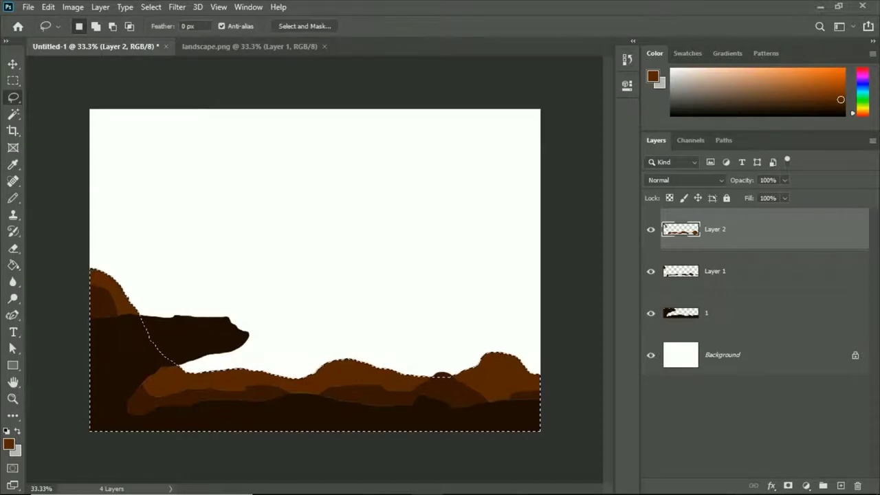
Outline the higher band above the hills, test a brown fill, and undo it
mouse_move(113, 275)
left_mouse_down()
mouse_move(148, 285)
mouse_move(177, 314)
mouse_move(246, 345)
mouse_move(362, 348)
mouse_move(540, 334)
left_mouse_up()
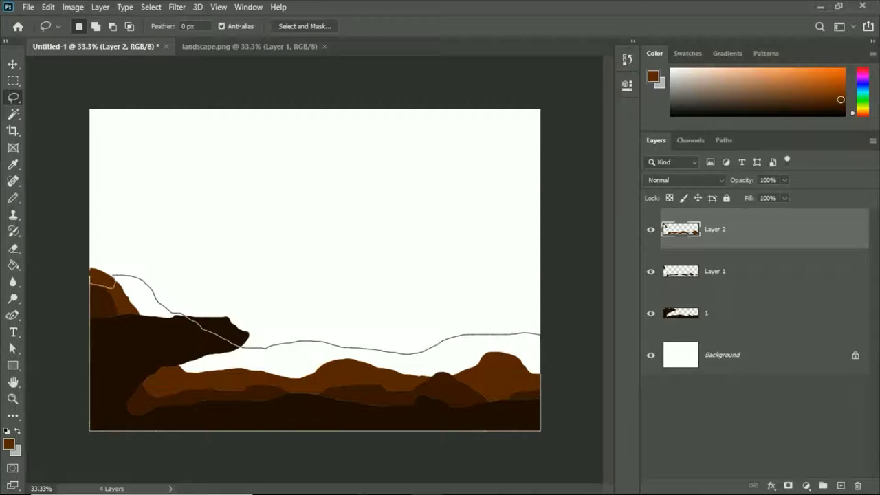
left_click_drag(540, 334, 90, 282)
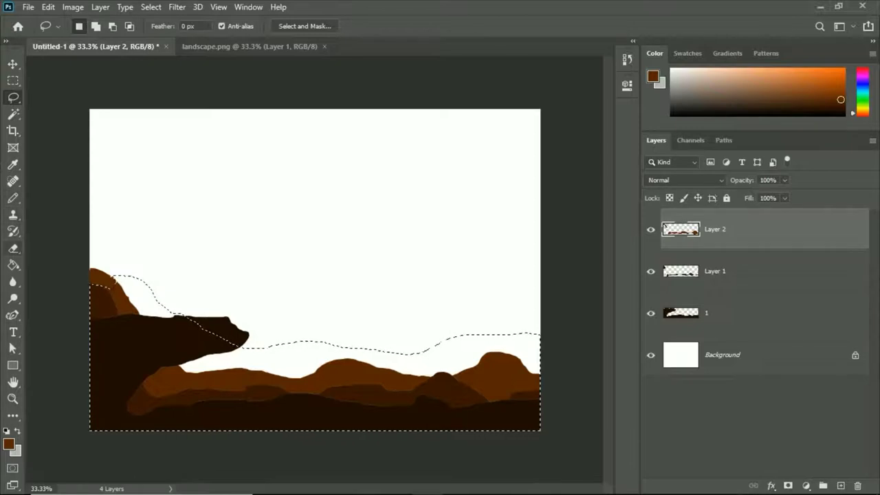
left_click(13, 265)
left_click(330, 354)
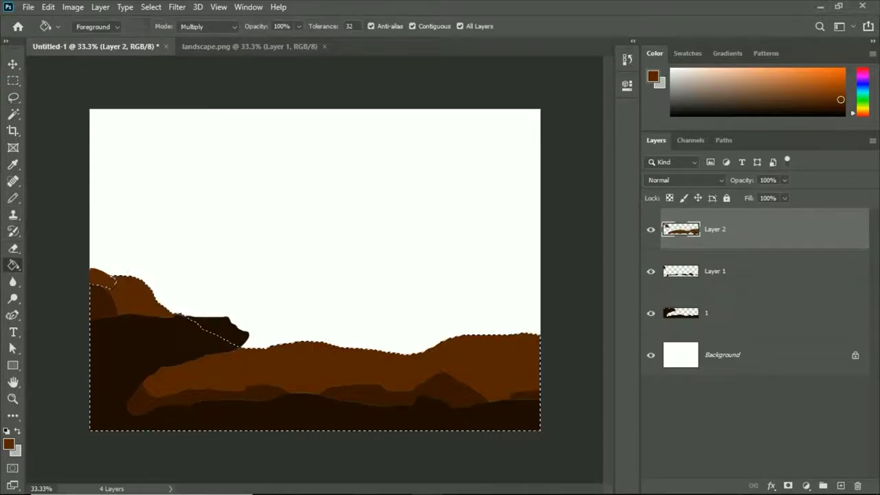
key("ctrl+z")
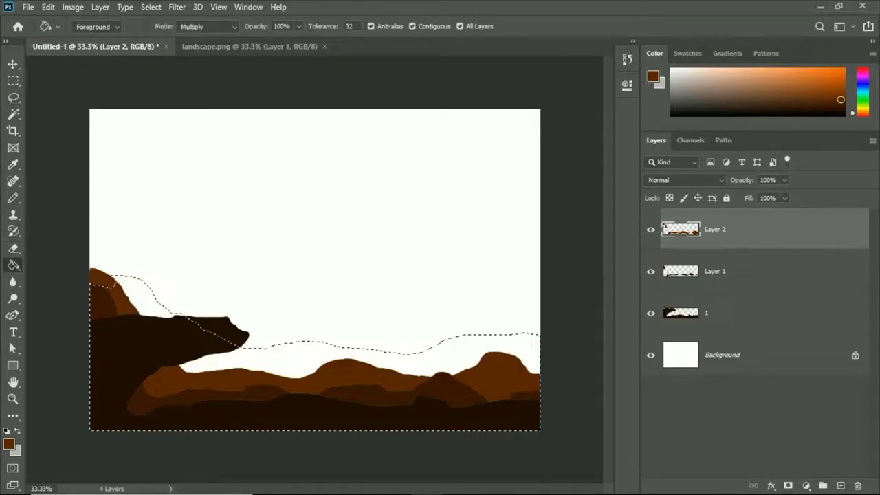
Try filling the band with brown 6c2e03, then undo the fill again
left_click(9, 444)
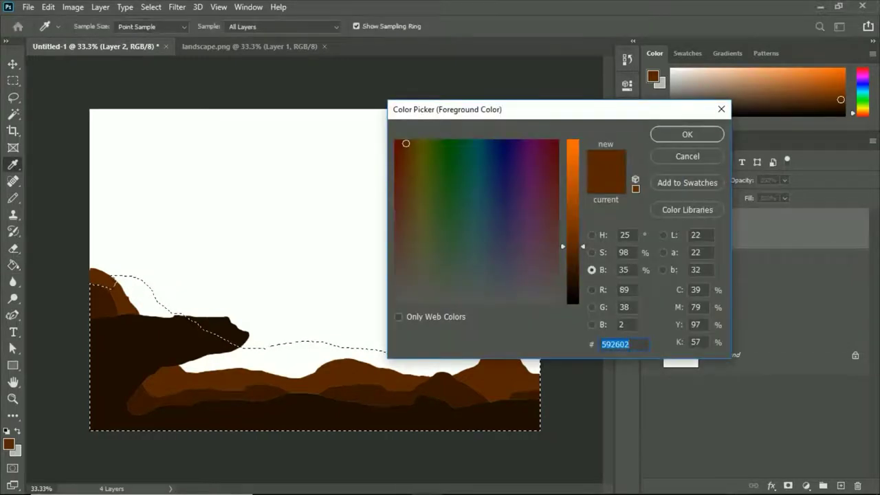
type("6c2e03")
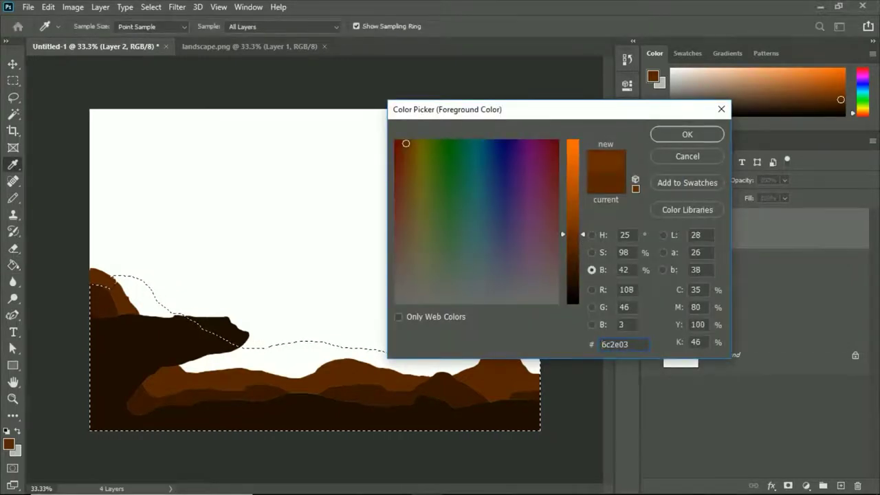
double_click(614, 343)
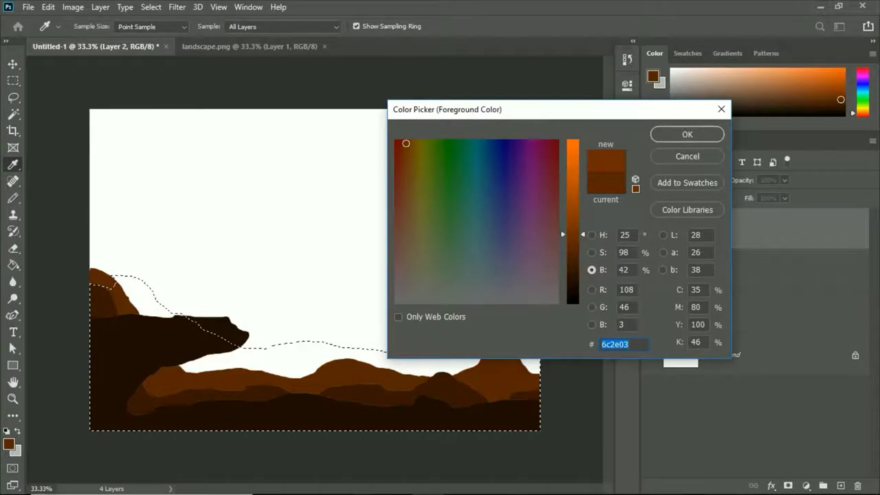
key("Return")
key("g")
left_click(310, 354)
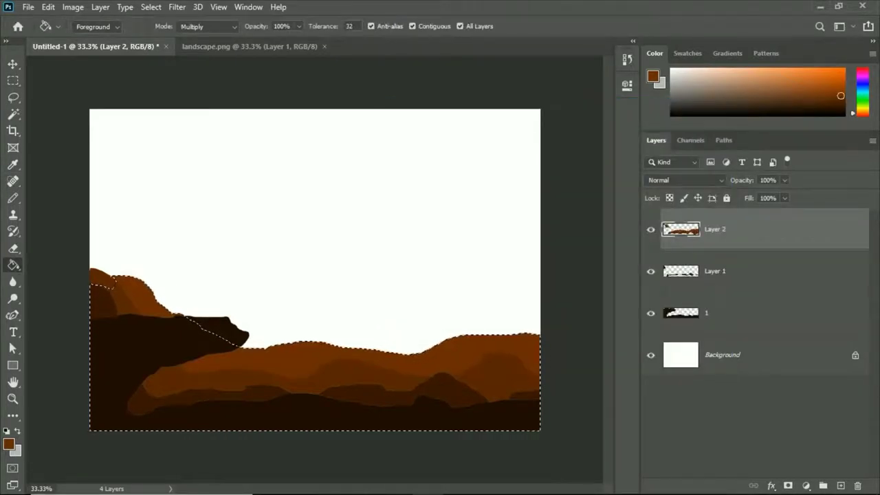
left_click(9, 444)
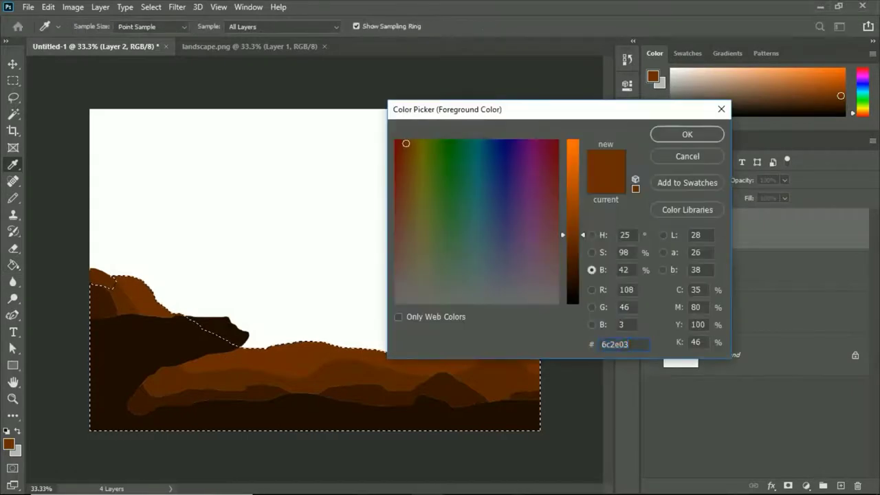
left_click(687, 134)
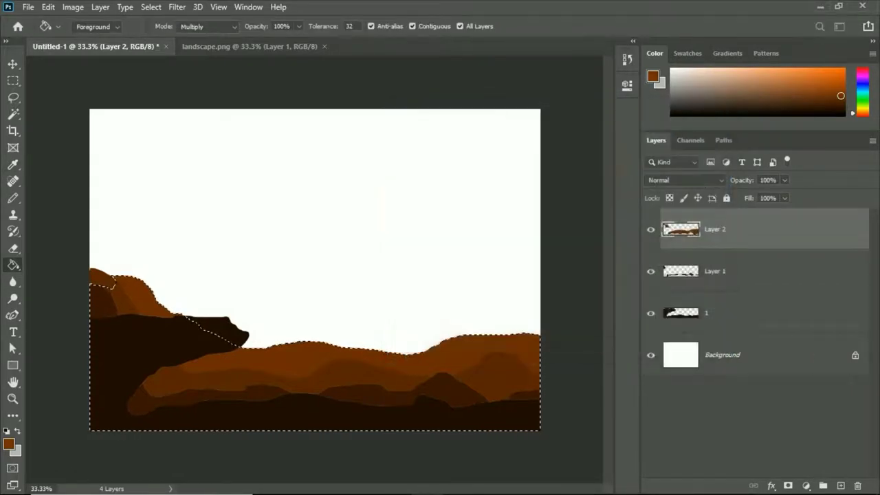
left_click(330, 364)
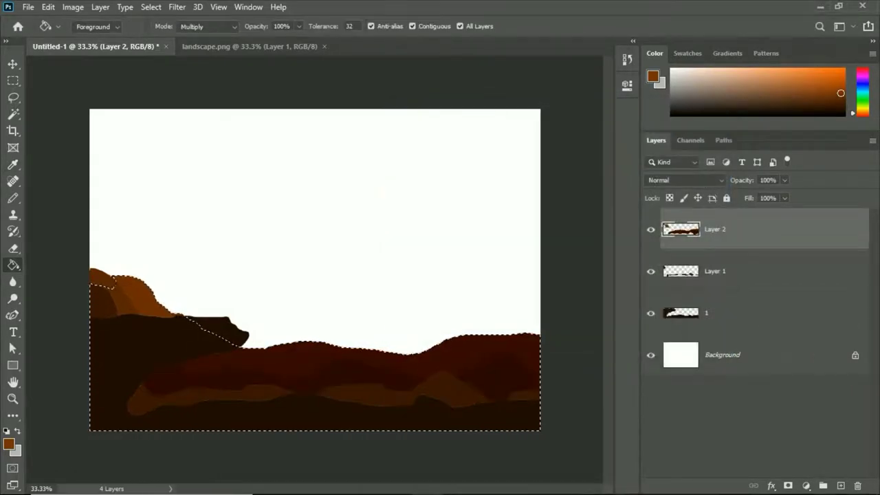
key("ctrl+z")
key("ctrl+z")
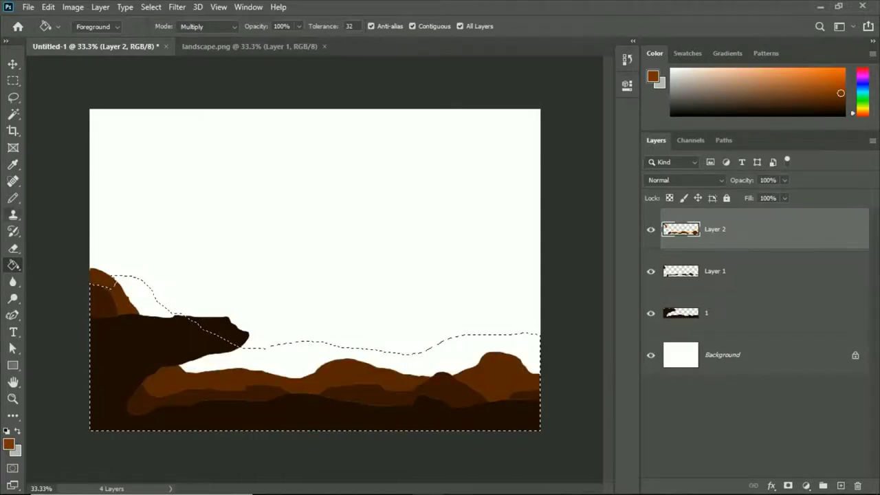
Sample the dark brown of the lower hills with the Eyedropper
left_click(13, 165)
left_click(179, 323)
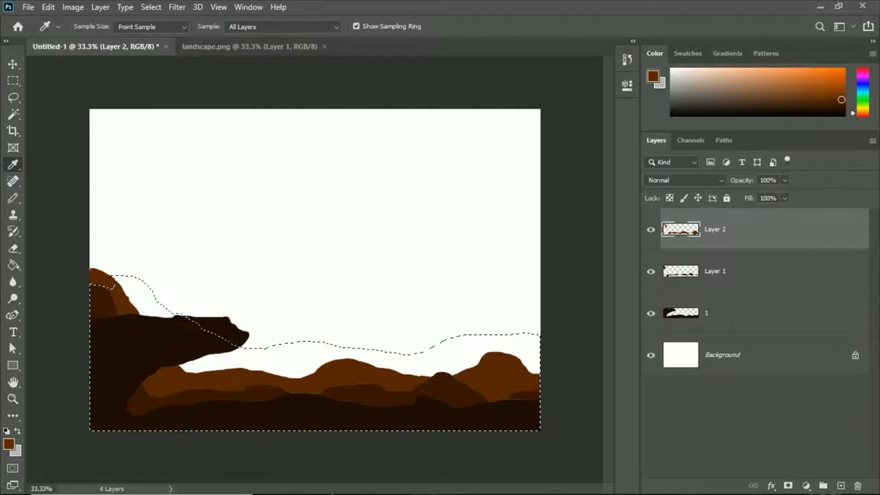
left_click(174, 378)
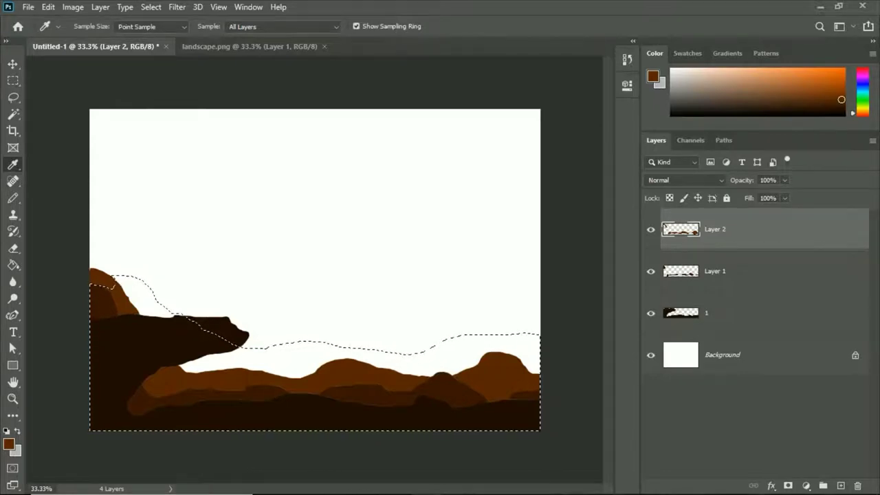
Rename the layers to 2 and 3, and add a new layer named 4
left_click(715, 271)
double_click(715, 271)
type("2")
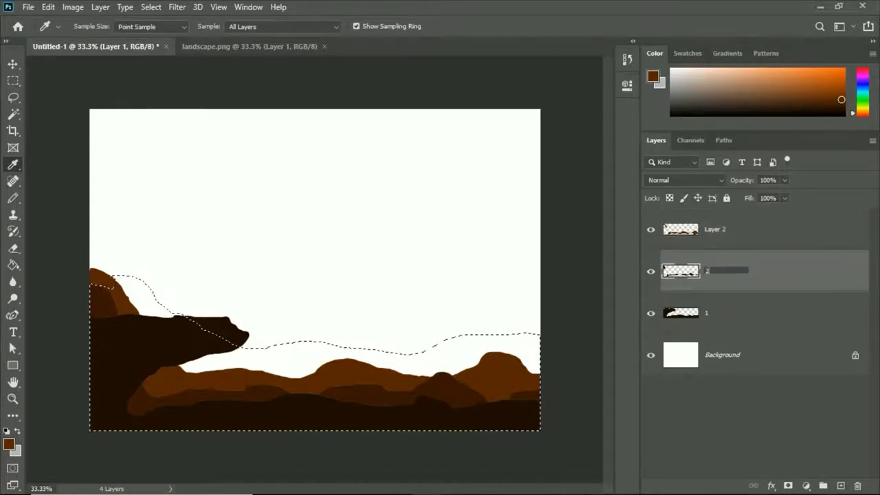
key("Tab")
type("3")
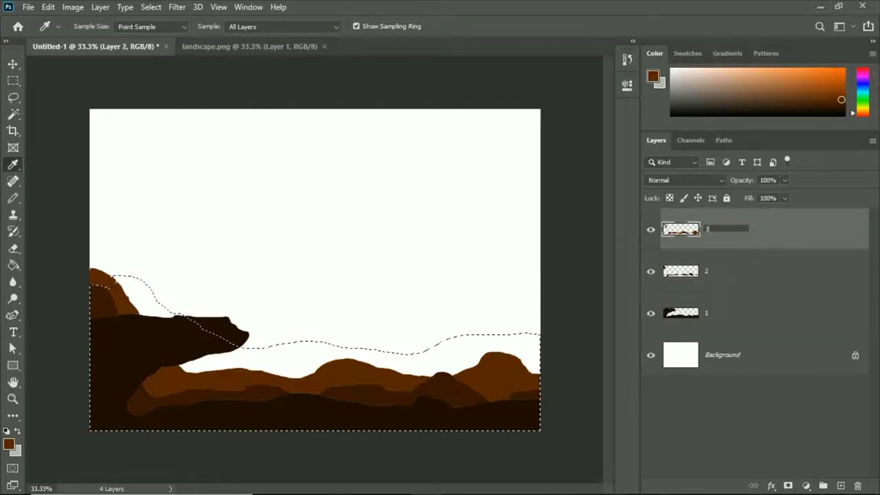
left_click(840, 485)
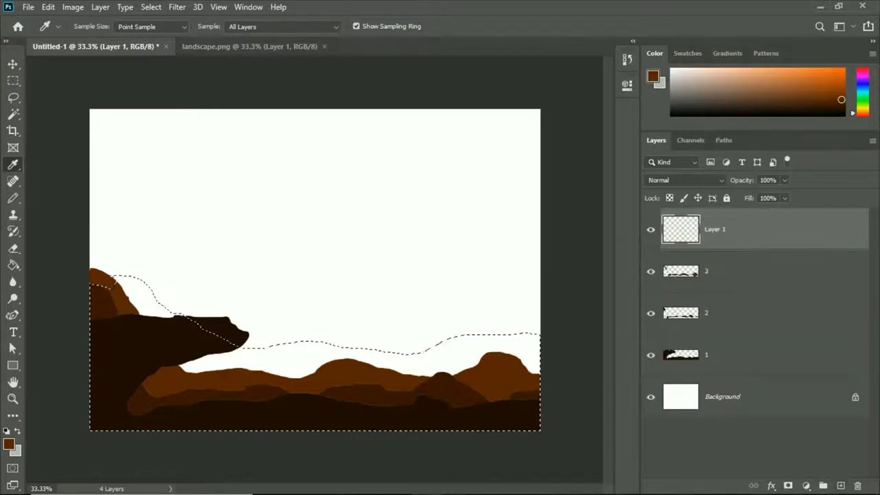
double_click(715, 229)
type("4")
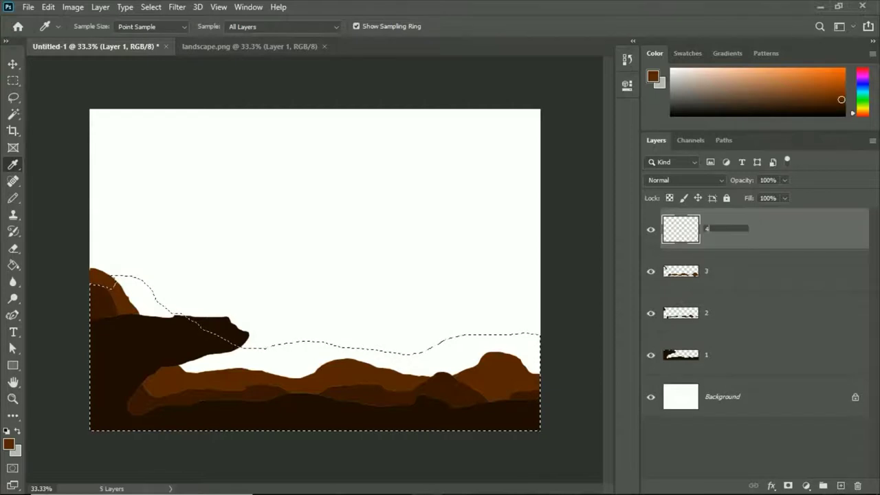
left_click(12, 97)
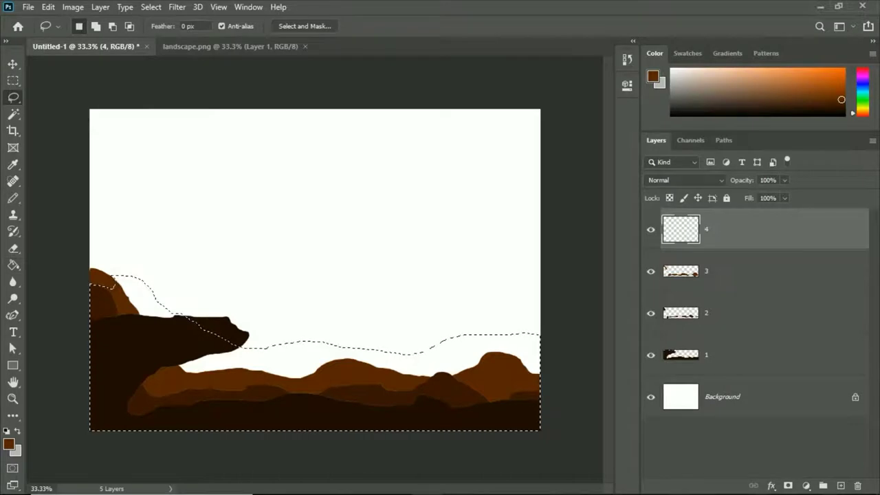
Fill the band above the hills with orange-brown 7b3503 on layer 4, then add a layer
left_click(9, 444)
left_click_drag(572, 246, 573, 224)
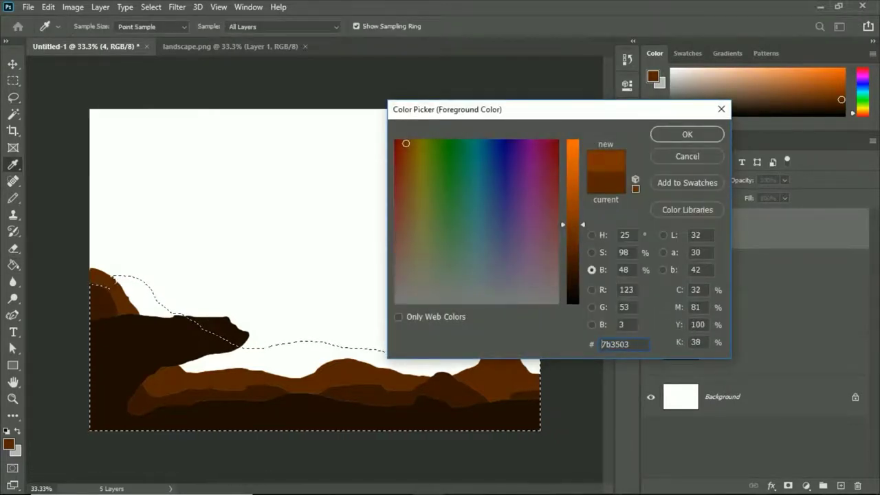
left_click(687, 134)
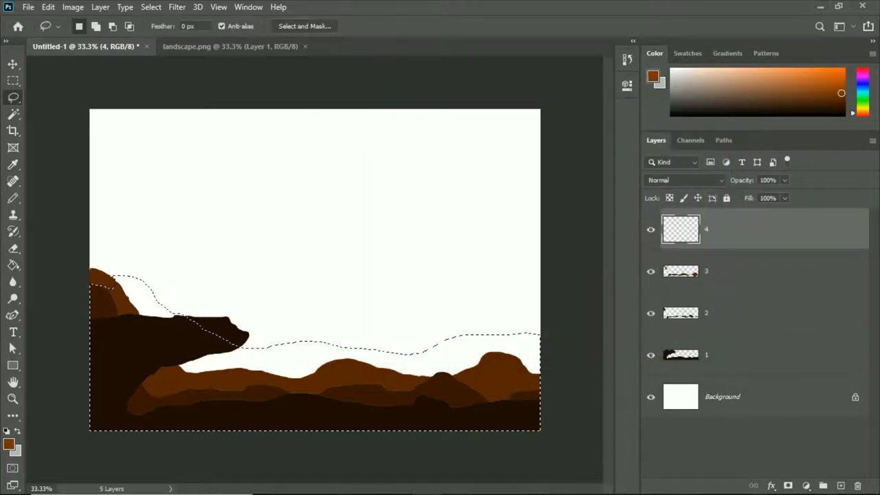
key("g")
left_click(309, 351)
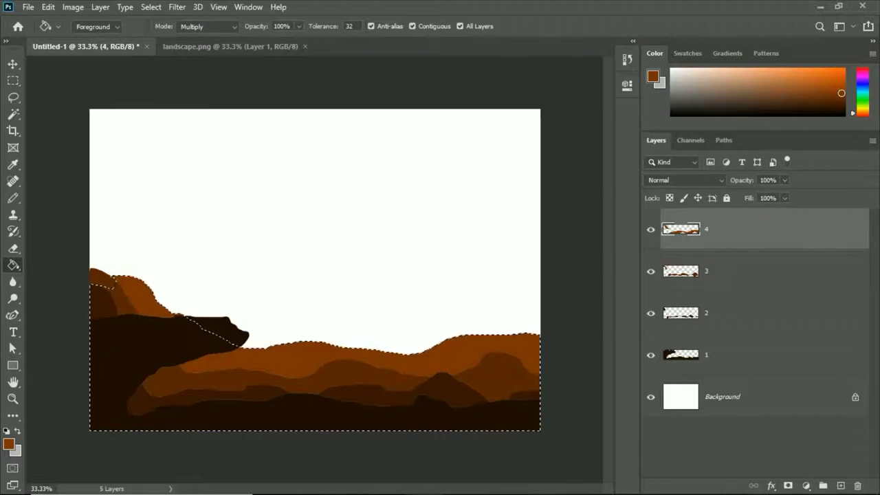
left_click(839, 485)
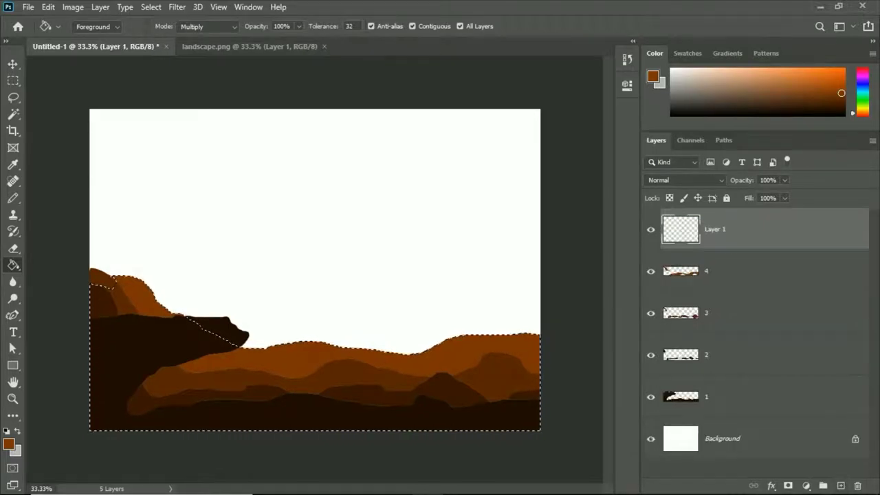
Name the new layer 5 and lasso a taller ridge behind the hills
double_click(715, 229)
type("5")
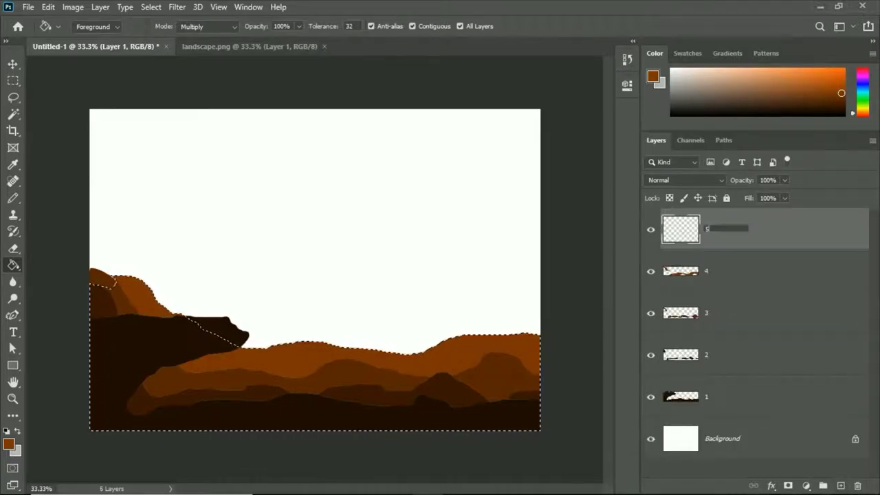
left_click(13, 97)
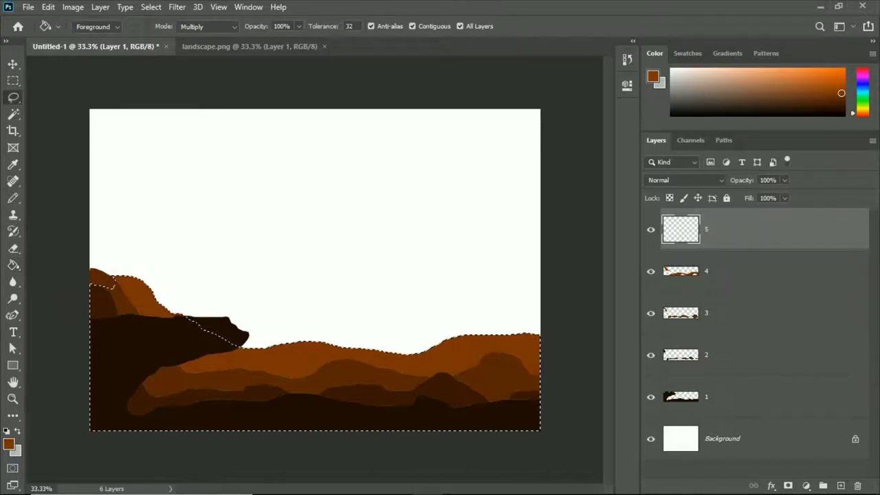
mouse_move(92, 255)
left_mouse_down()
mouse_move(301, 313)
mouse_move(353, 318)
mouse_move(471, 297)
mouse_move(528, 272)
mouse_move(541, 296)
mouse_move(541, 409)
left_mouse_up()
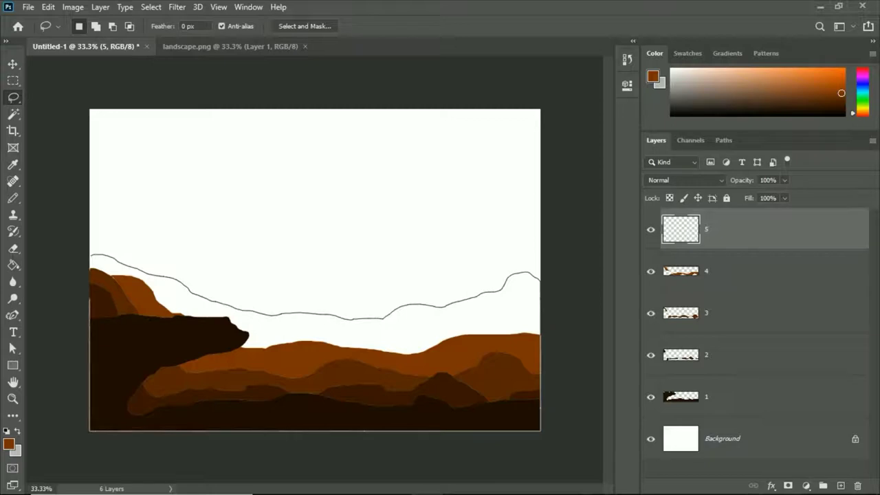
left_click_drag(90, 255, 90, 256)
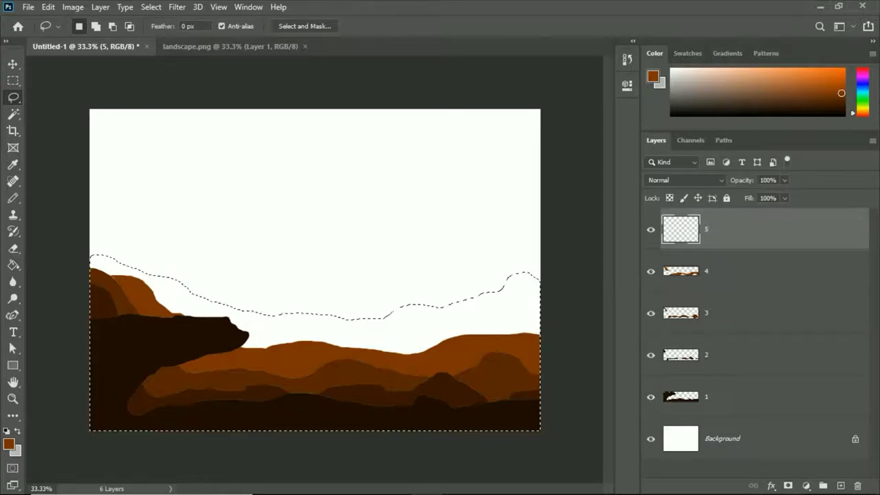
Fill the ridge with bright orange b64e04, then add a new empty layer
key("b")
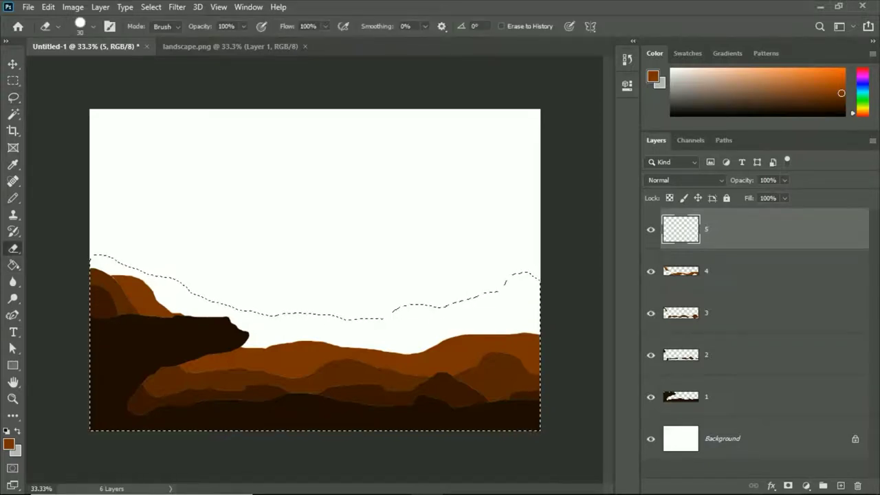
key("i")
left_click(8, 443)
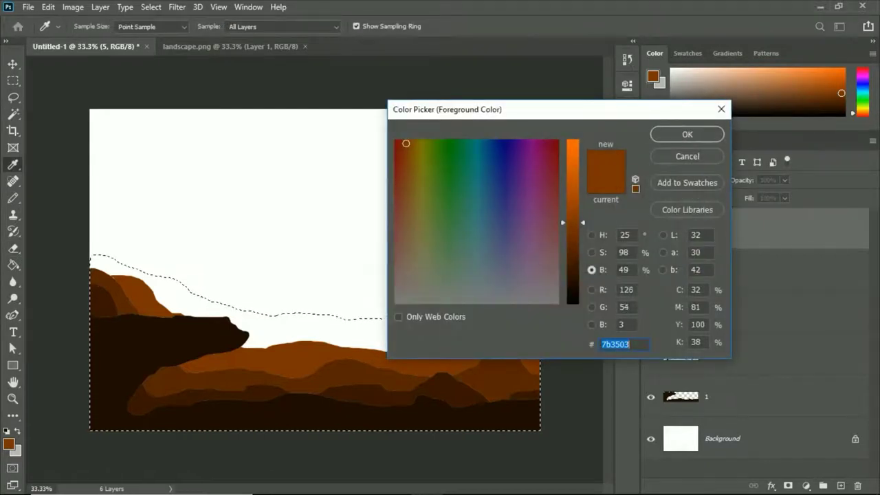
left_click_drag(573, 224, 573, 186)
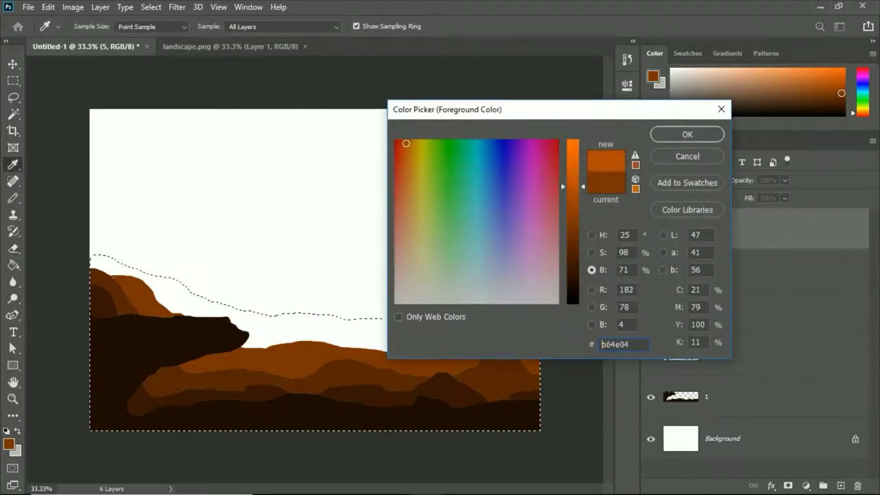
key("e")
left_click(687, 134)
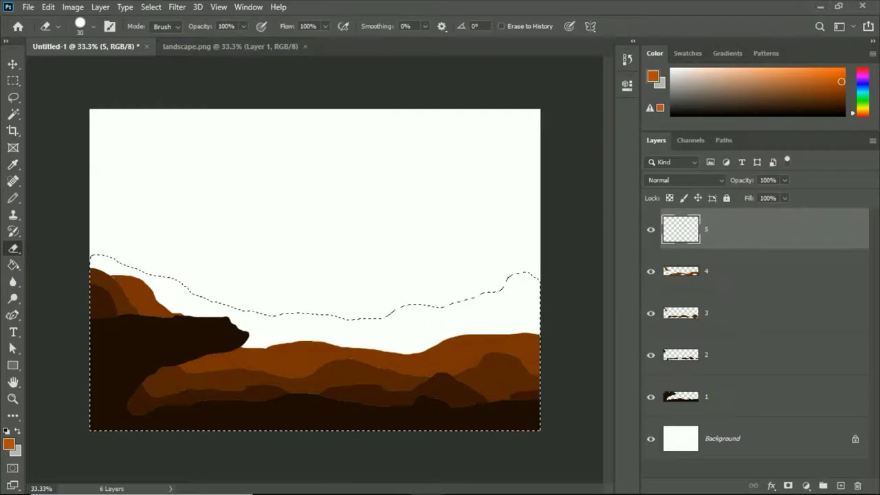
key("g")
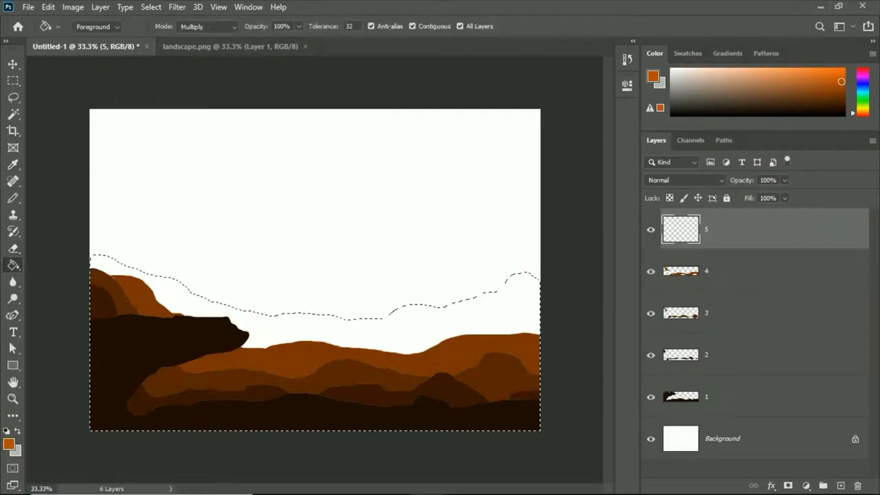
left_click(330, 330)
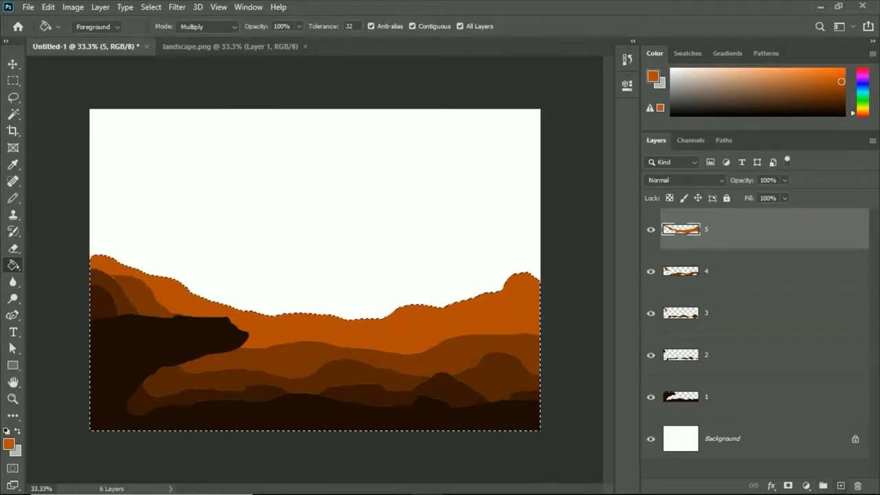
left_click(840, 485)
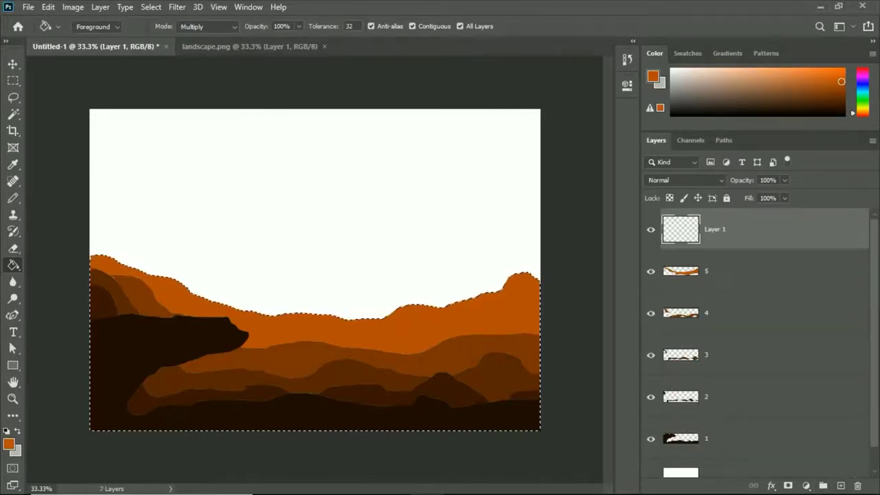
Rename the new layer to 6
double_click(714, 229)
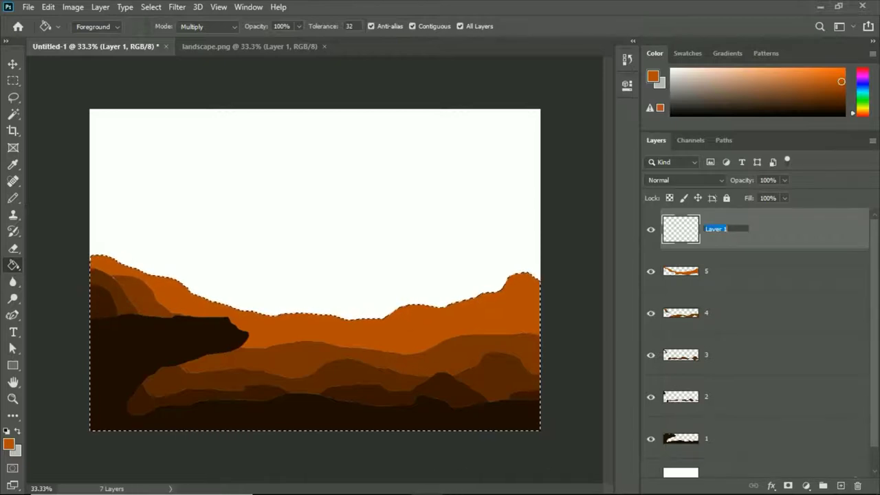
type("6")
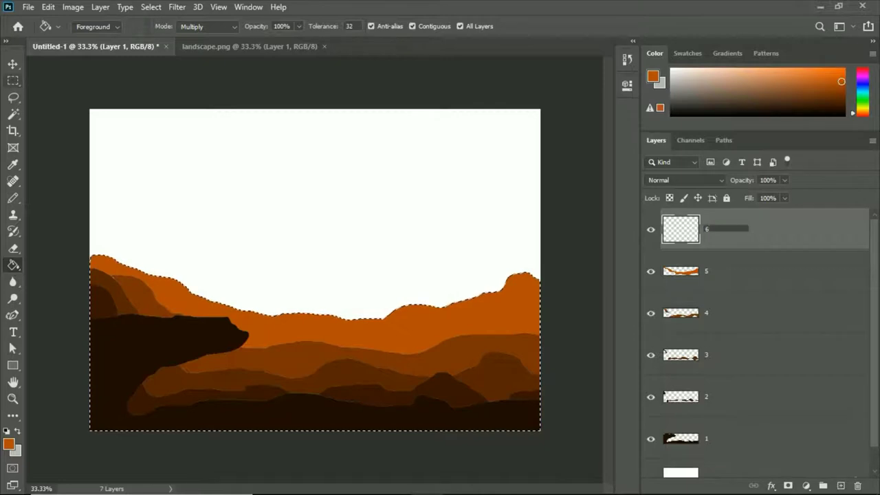
left_click(13, 97)
left_click(12, 265)
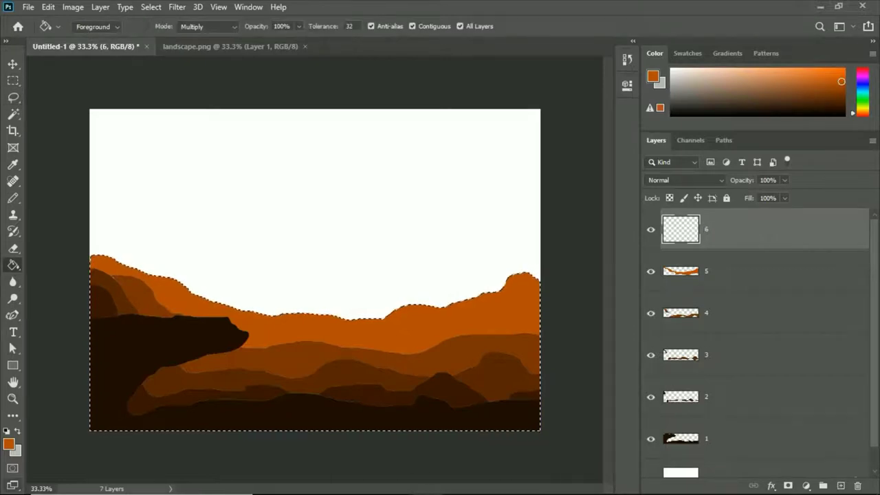
Fill the whole sky with bright orange ff6d06 on layer 6, then add a layer
key("i")
left_click(9, 444)
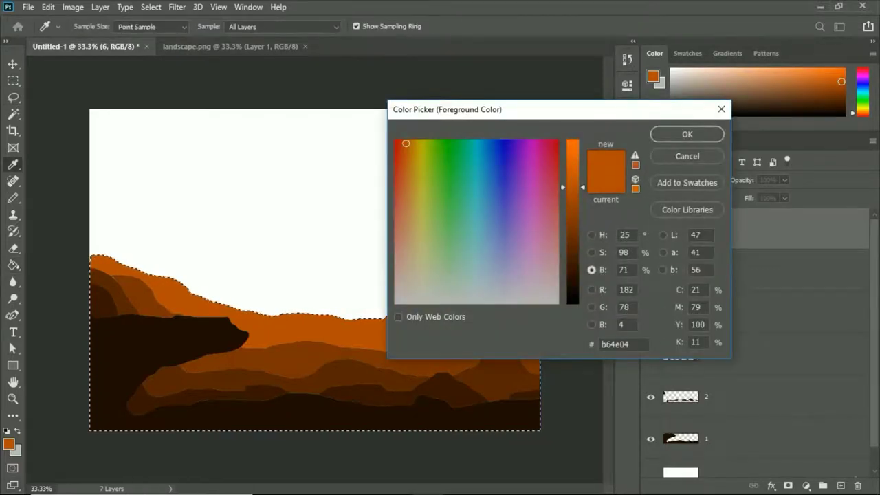
type("e16005")
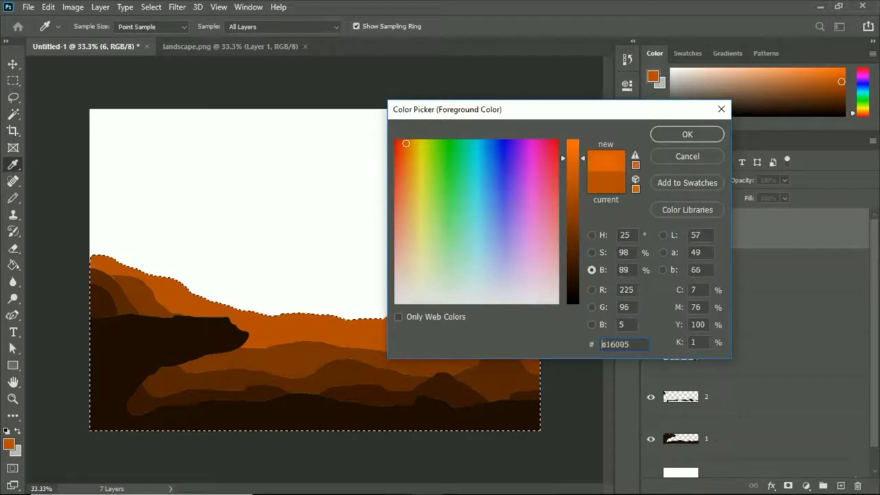
left_click_drag(572, 158, 572, 140)
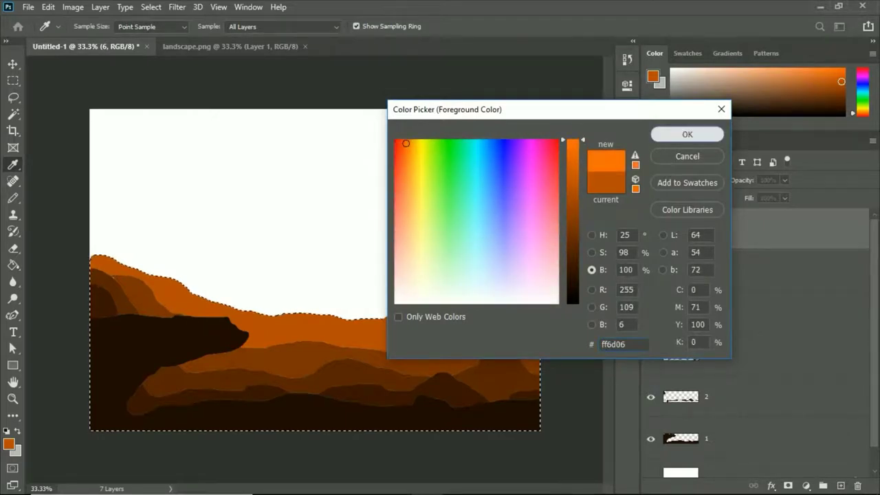
left_click(688, 134)
key("g")
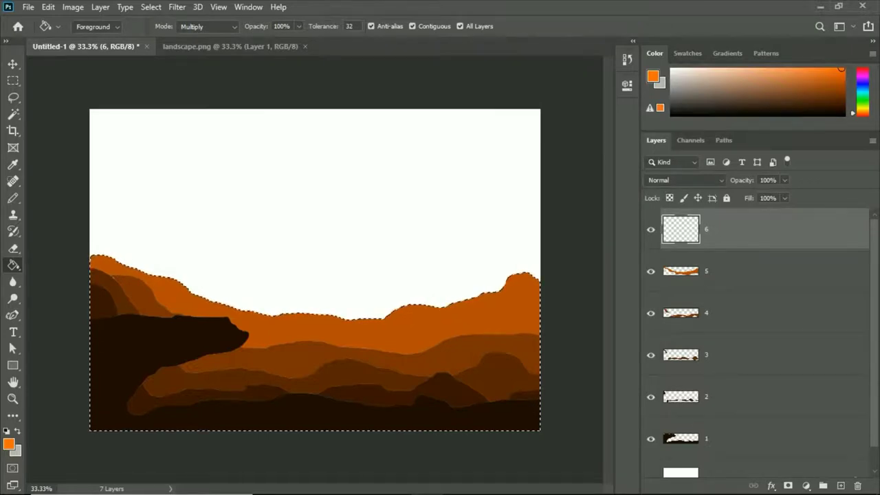
key("ctrl+d")
left_click(315, 192)
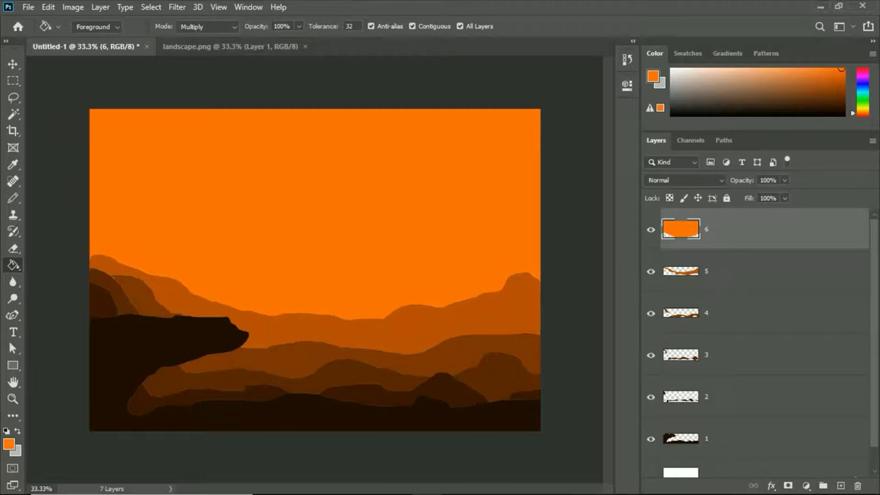
left_click(840, 485)
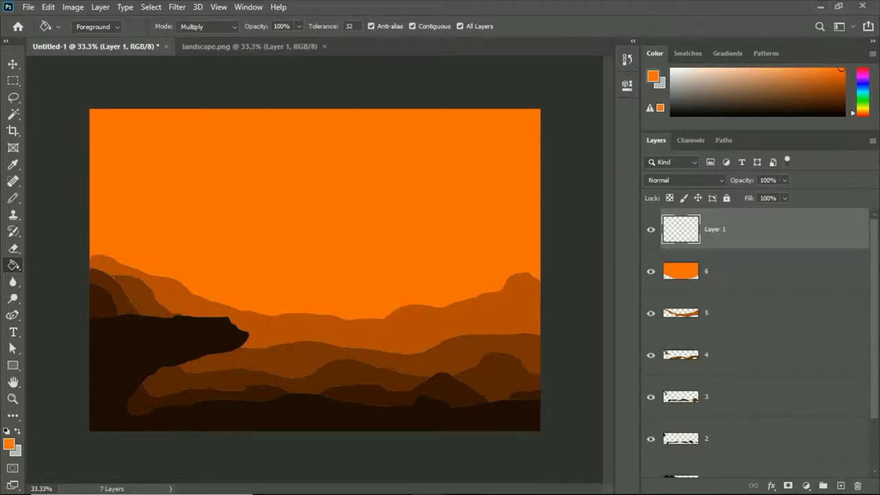
Name the layer 7 and draw a 339 × 324 px circle high in the sky with the Ellipse Tool
double_click(714, 229)
type("7")
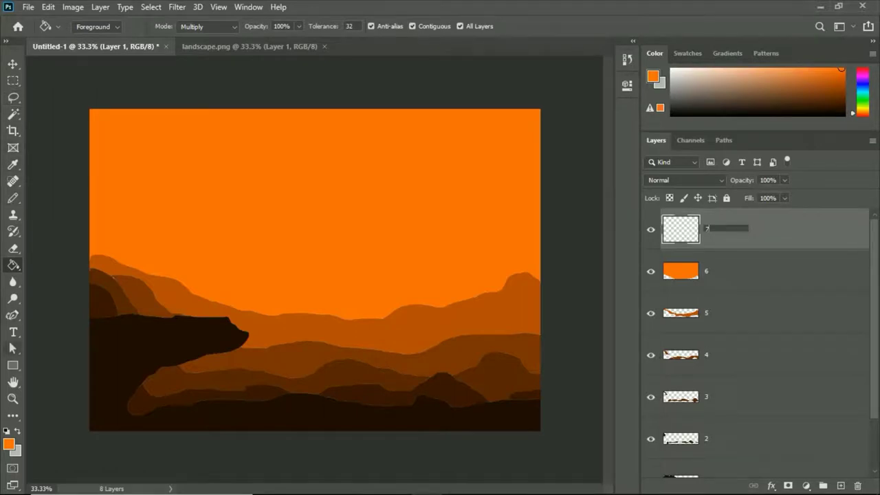
left_click(12, 365)
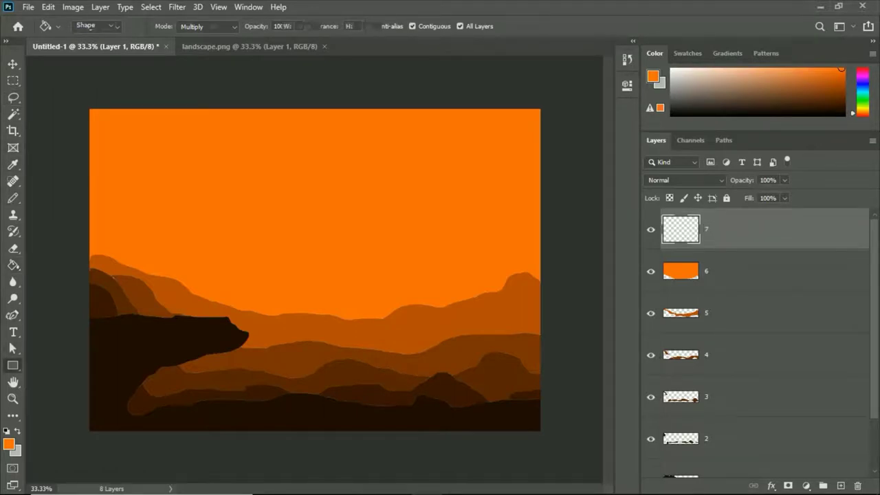
right_click(13, 365)
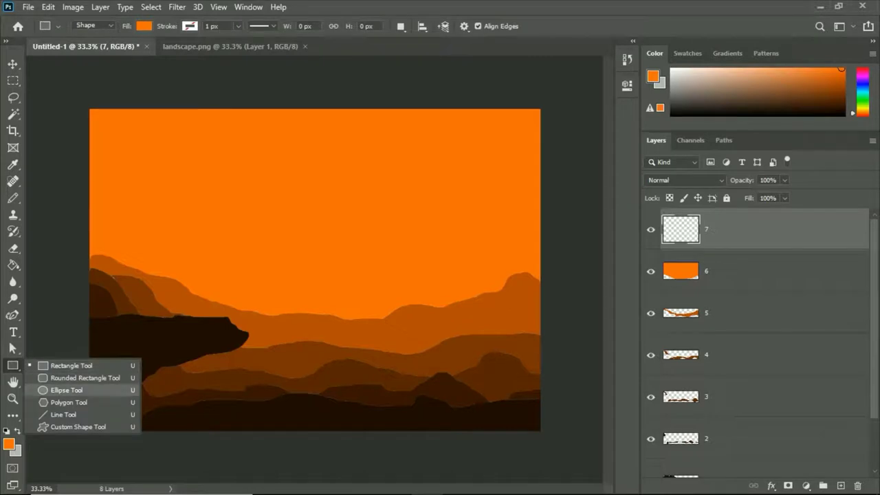
left_click(66, 390)
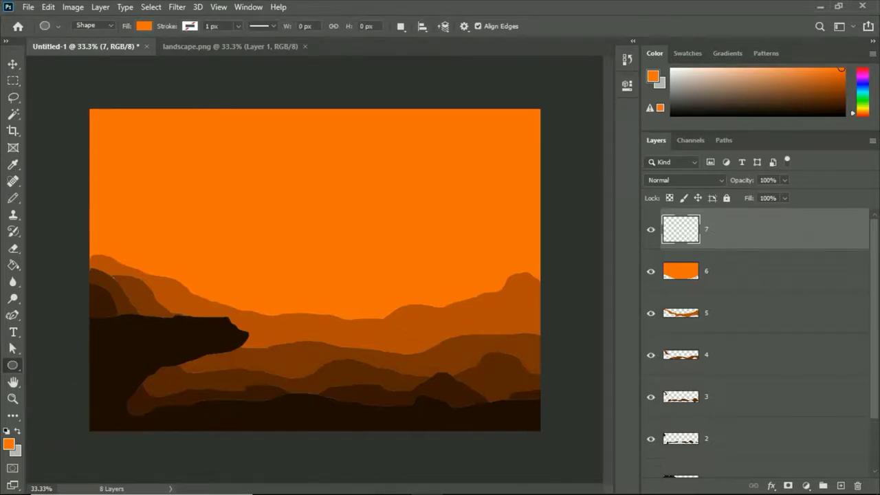
left_click_drag(266, 130, 339, 201)
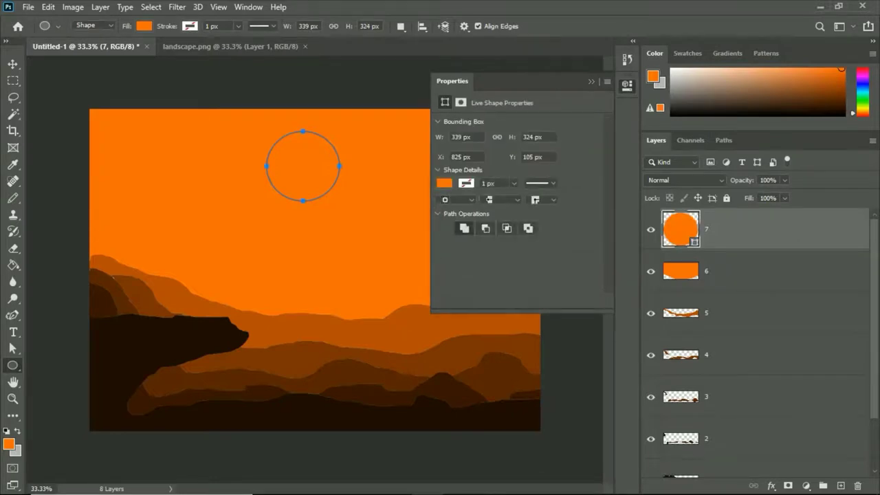
Change the circle's fill to pale orange #ffa362 by lowering its saturation
left_click(444, 183)
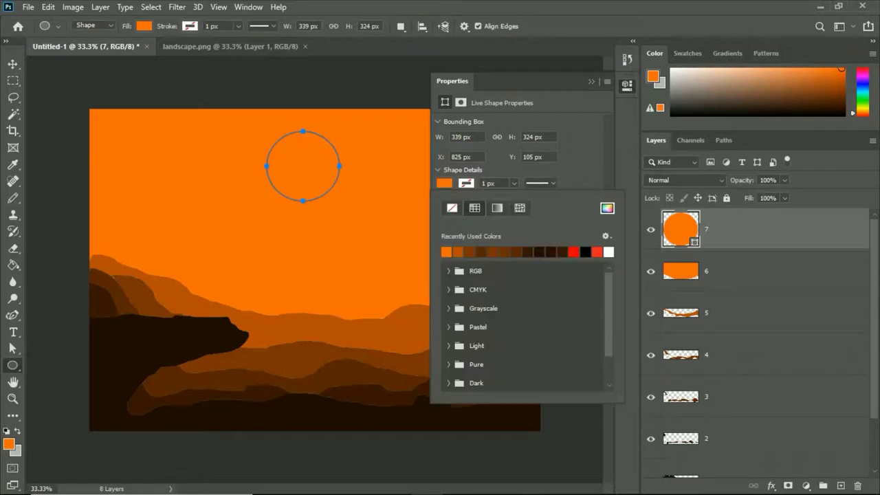
left_click(607, 208)
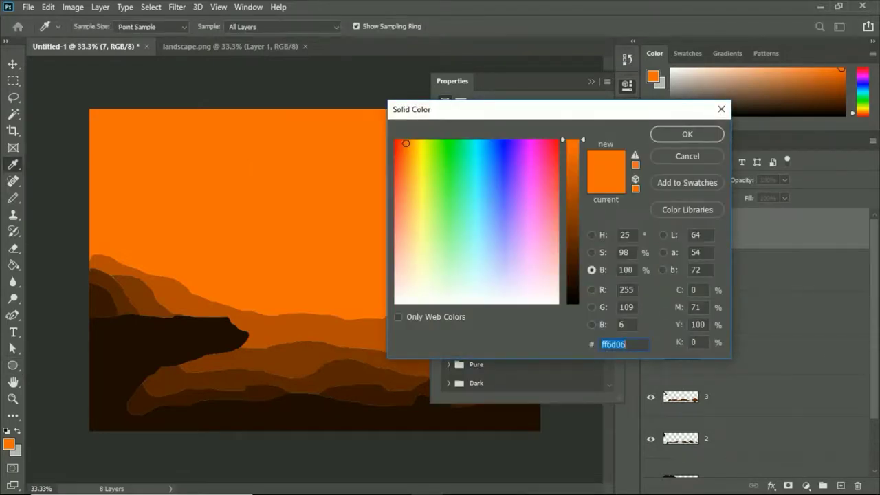
left_click(592, 252)
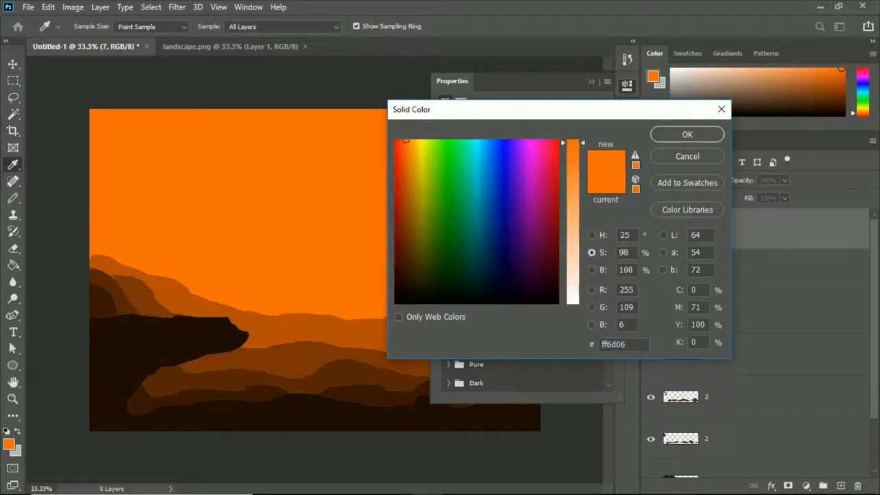
left_click_drag(572, 143, 572, 202)
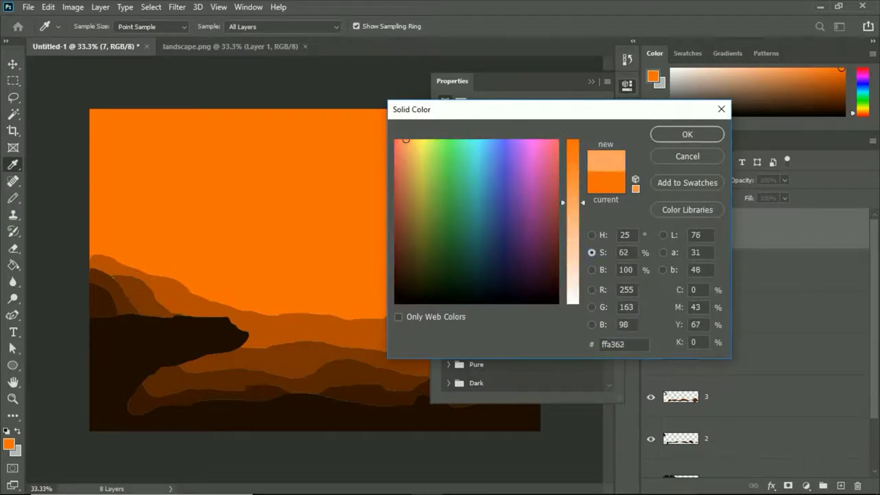
left_click(686, 134)
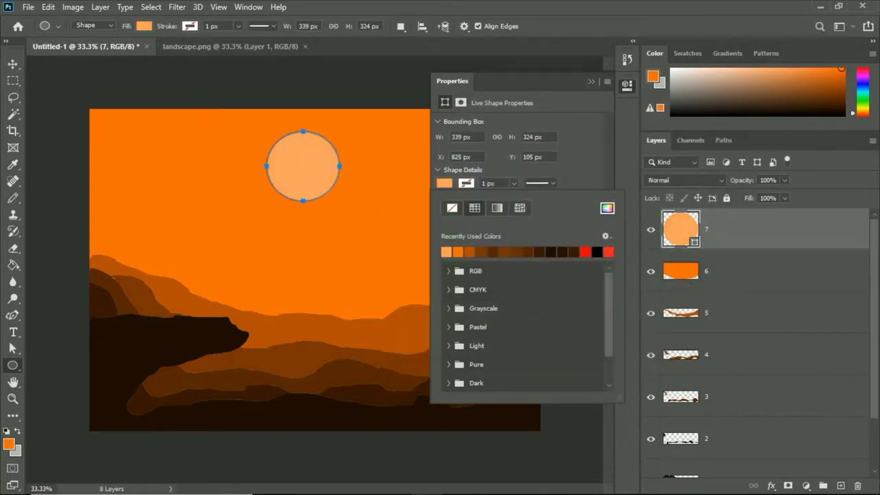
key("Escape")
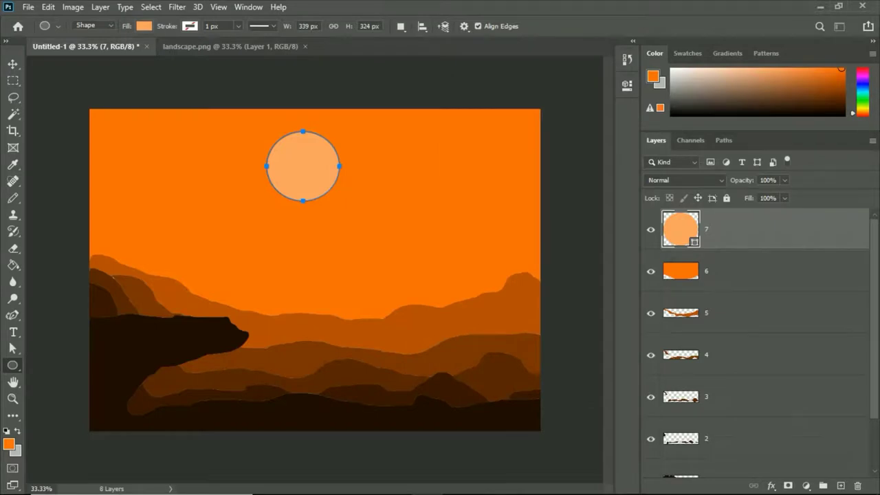
Reselect circle layer 7 and add a new empty layer above it
left_click(680, 271)
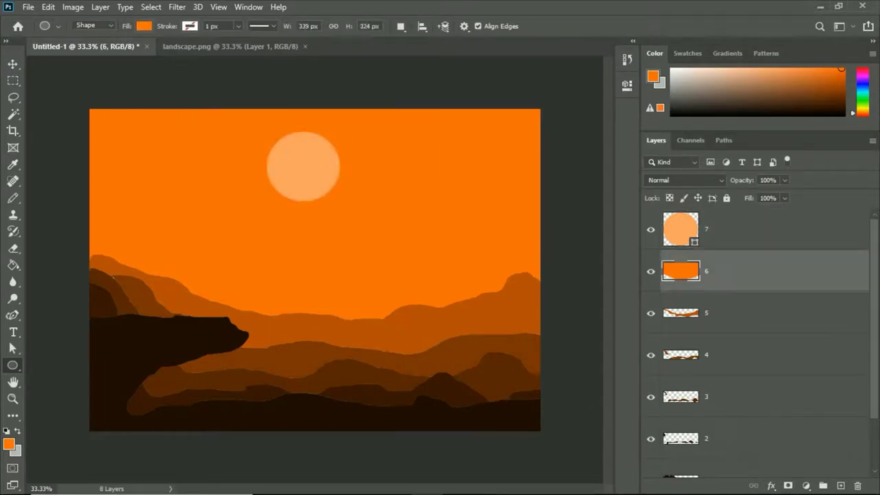
left_click(680, 229)
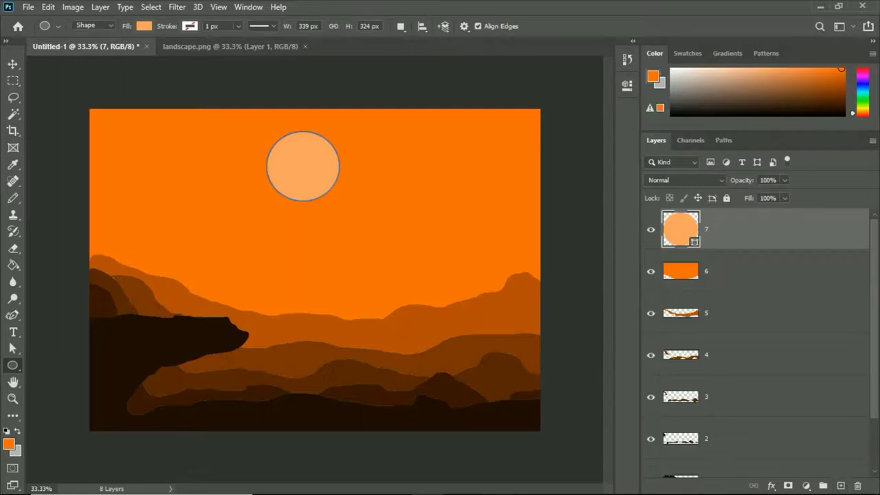
left_click(840, 486)
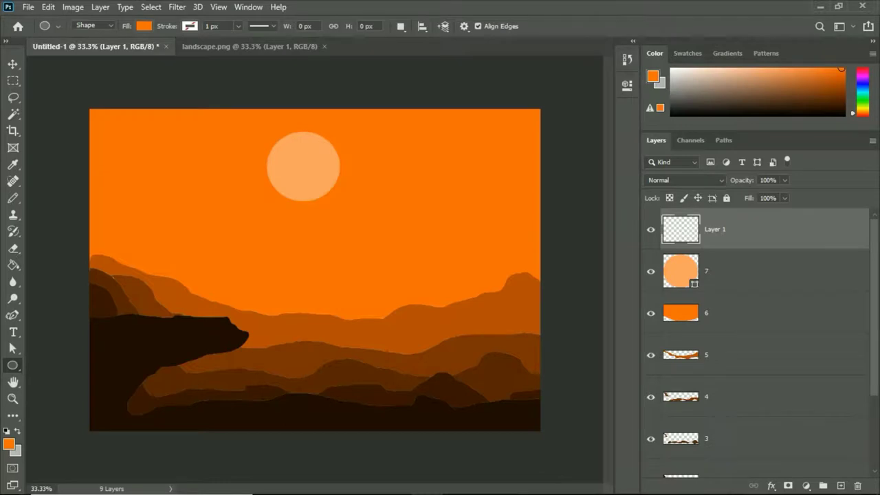
Draw a sky-orange Ellipse 1 over the circle's right side, leaving a crescent moon
left_click_drag(371, 136, 291, 205)
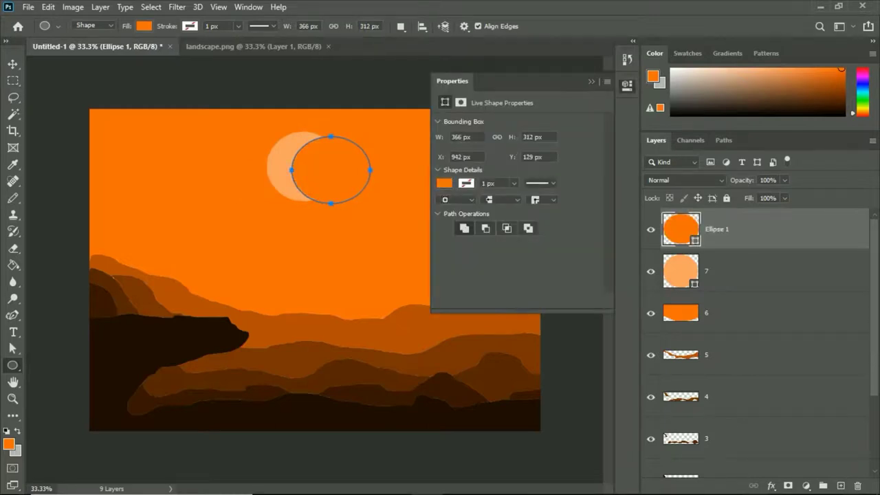
left_click(444, 183)
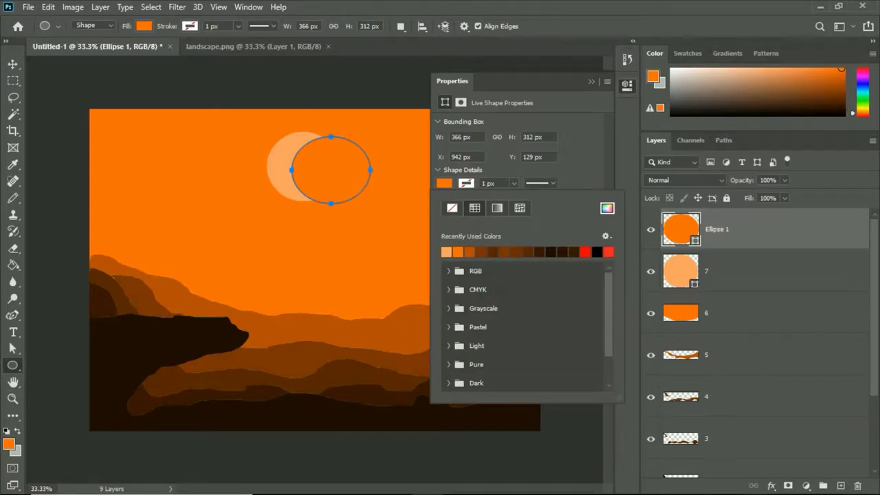
key("Escape")
left_click(412, 165)
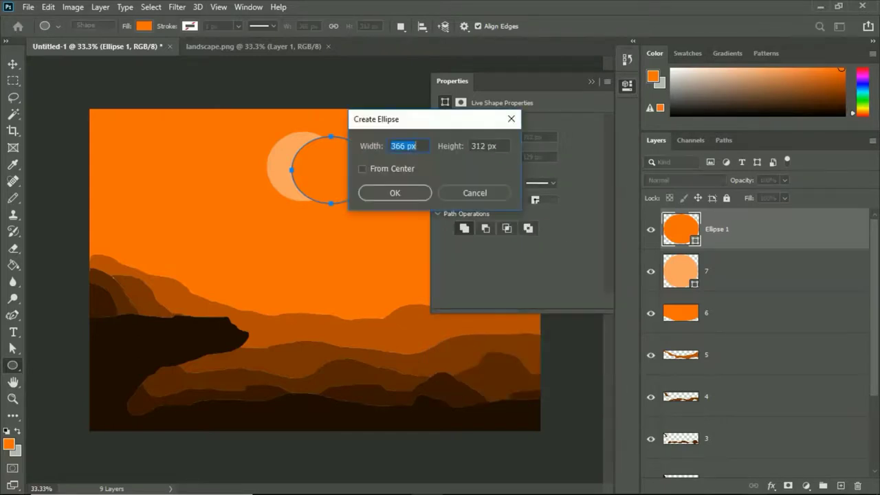
left_click(395, 192)
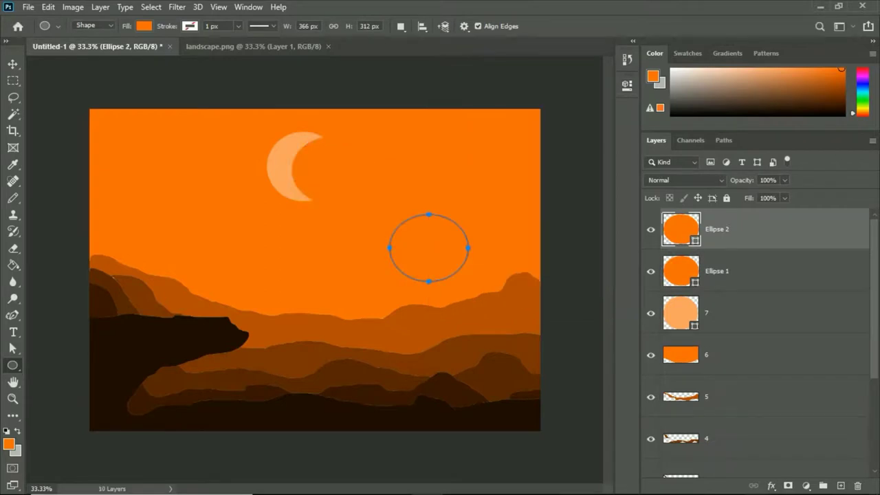
key("alt+bracketleft")
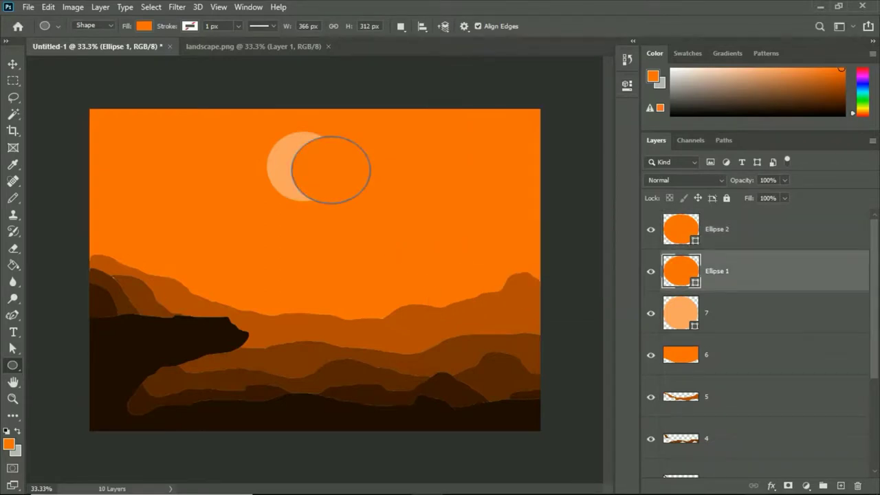
scroll(756, 343, "down", 4)
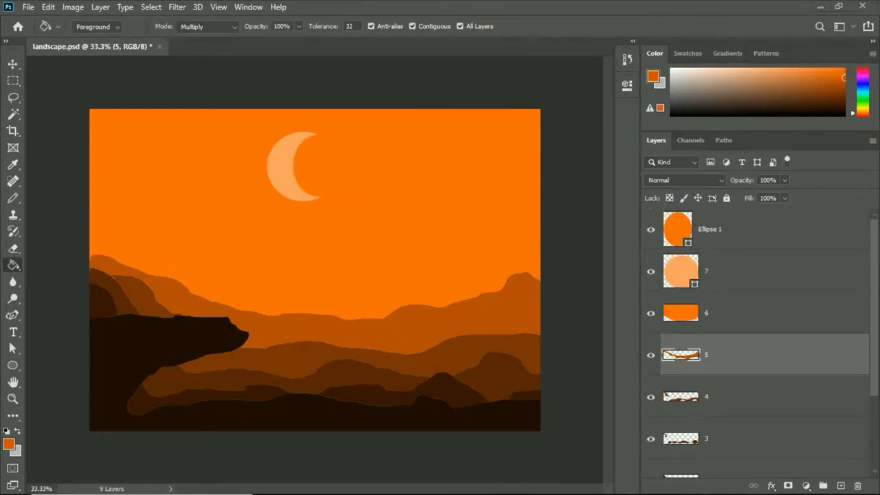
Delete orange sky layer 6, add an empty Layer 1 above layer 5, and pick the Lasso tool
key("v")
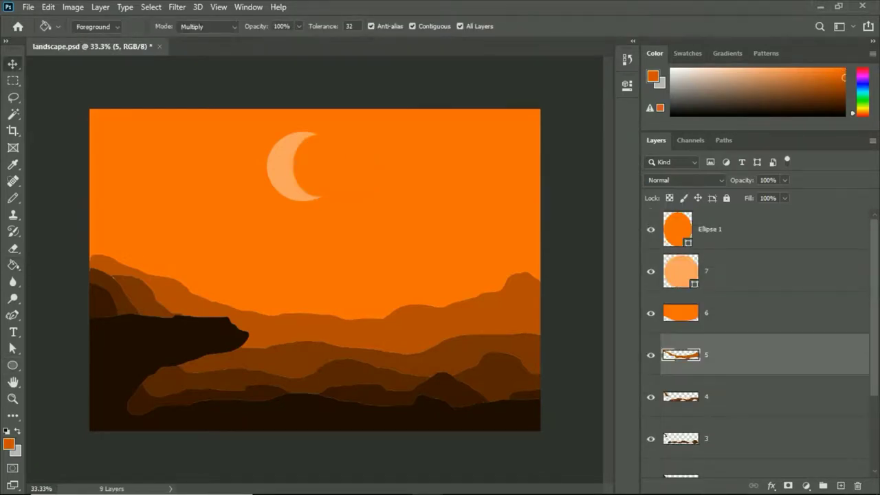
left_click(756, 313)
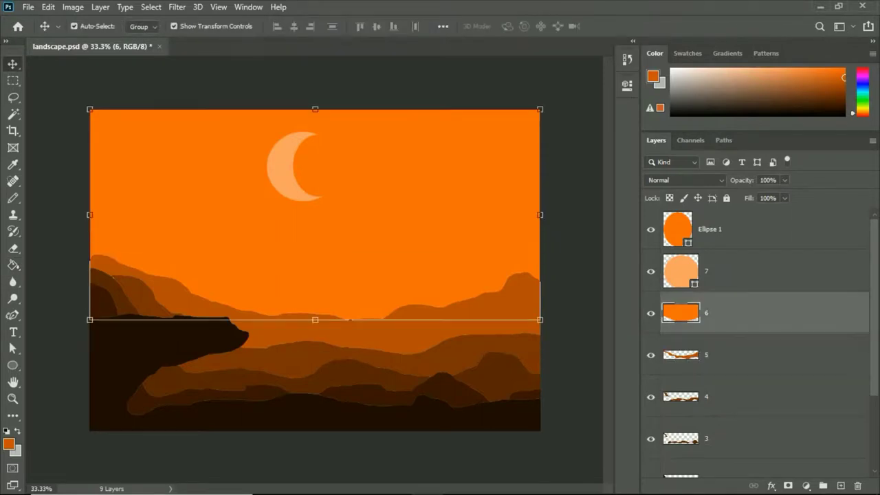
key("Delete")
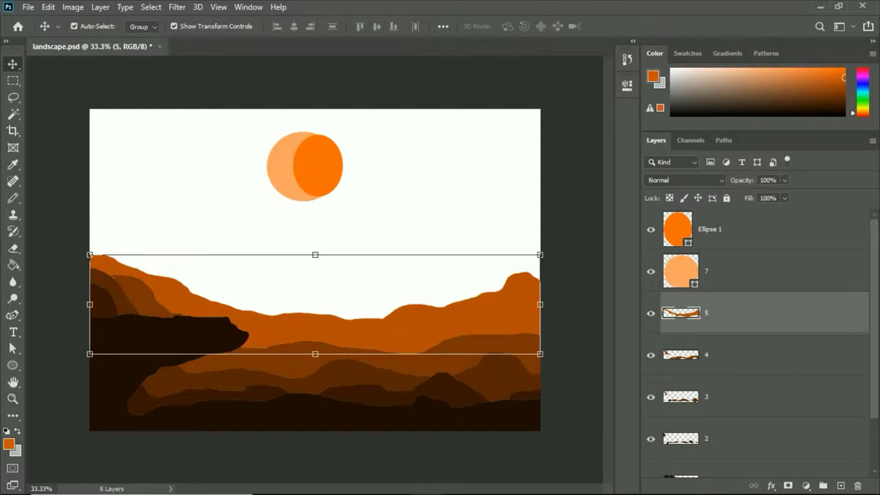
left_click(840, 485)
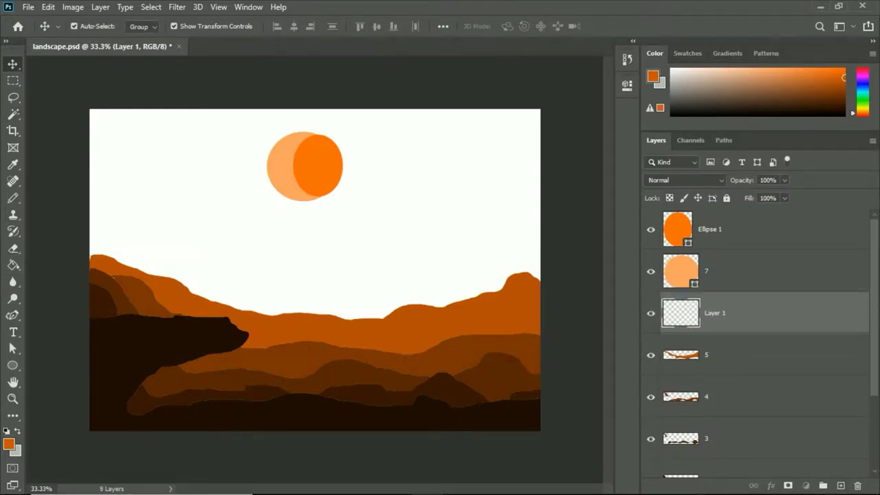
left_click(13, 97)
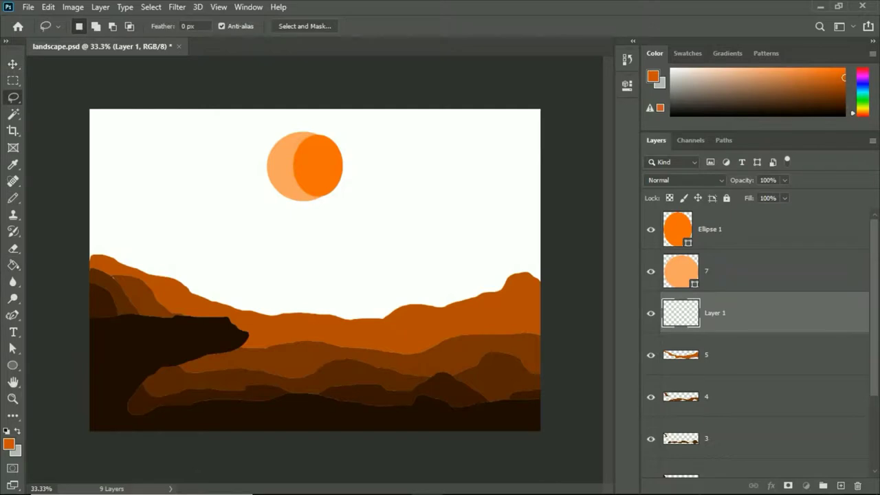
Lasso two mountain peaks on Layer 1, fill them with #db5e05, and add Layer 2 above
mouse_move(94, 303)
left_mouse_down()
mouse_move(252, 242)
mouse_move(360, 325)
mouse_move(378, 316)
mouse_move(429, 232)
mouse_move(459, 218)
mouse_move(535, 267)
mouse_move(540, 341)
mouse_move(219, 432)
mouse_move(89, 415)
left_mouse_up()
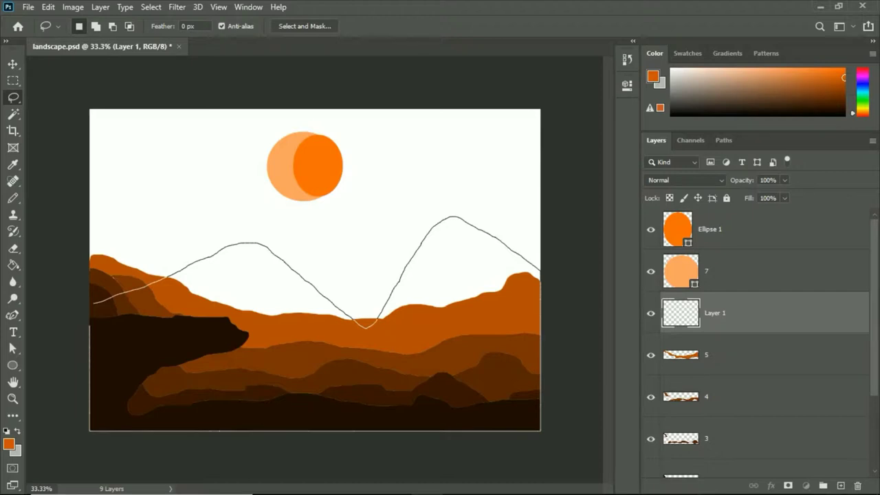
key("ctrl+d")
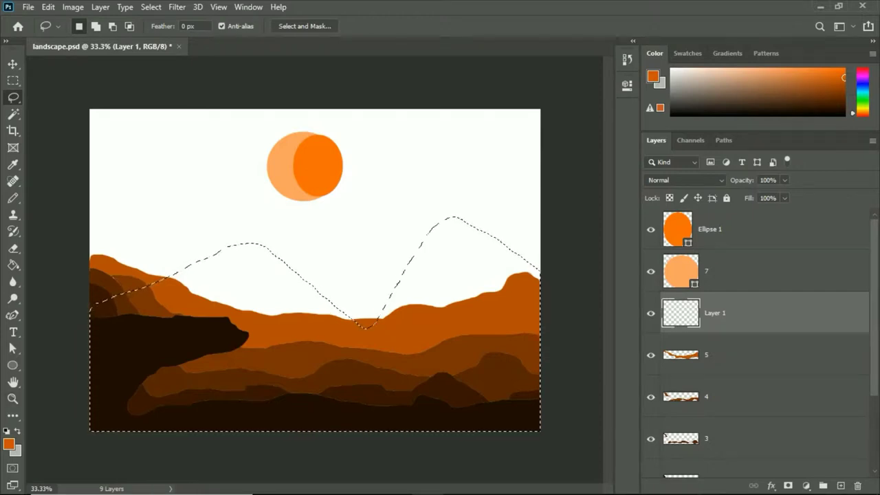
left_click(12, 164)
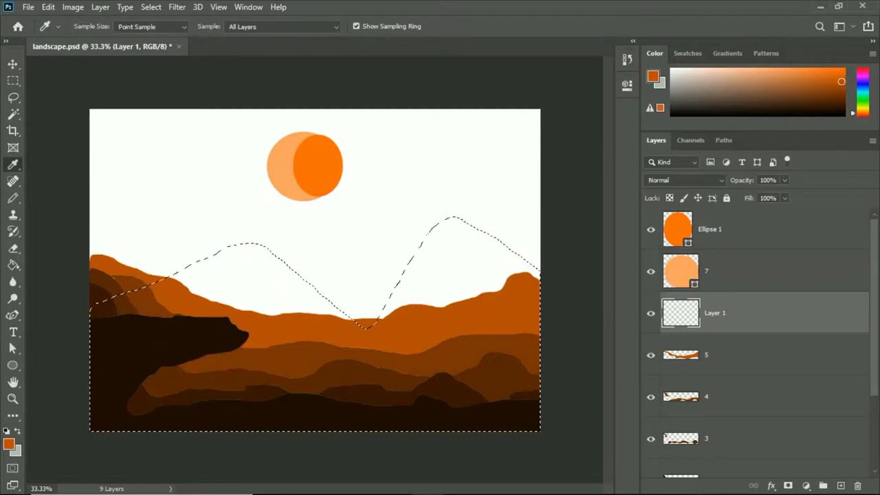
left_click(8, 443)
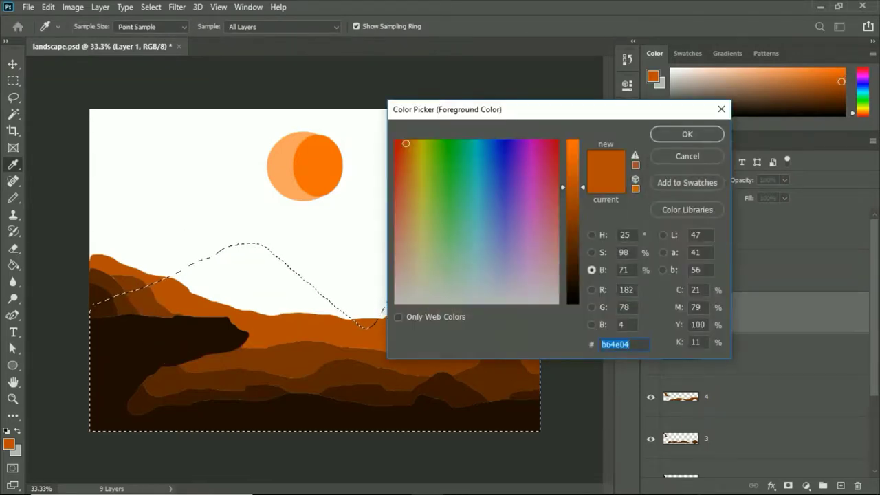
type("db5e05")
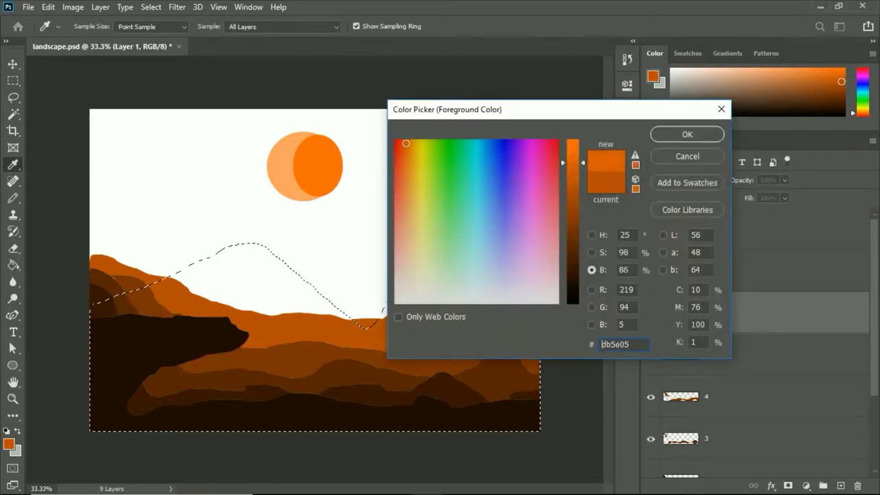
type("dc5e05")
key("Return")
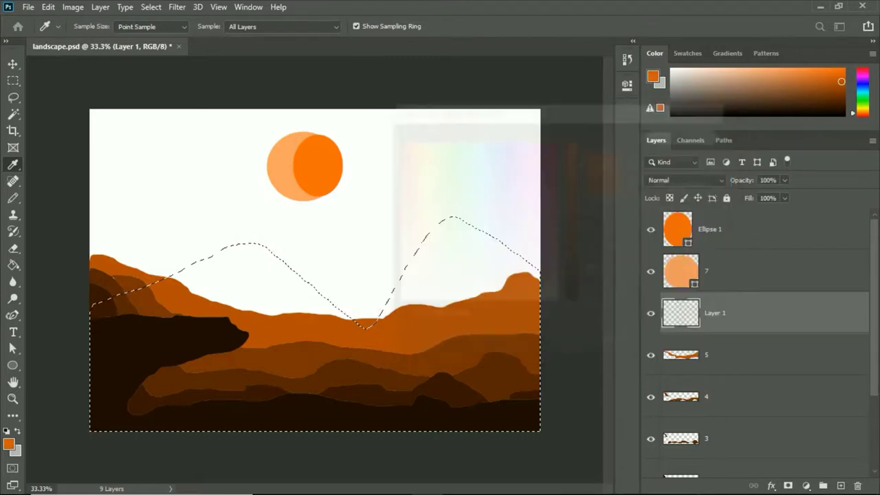
key("g")
left_click(446, 261)
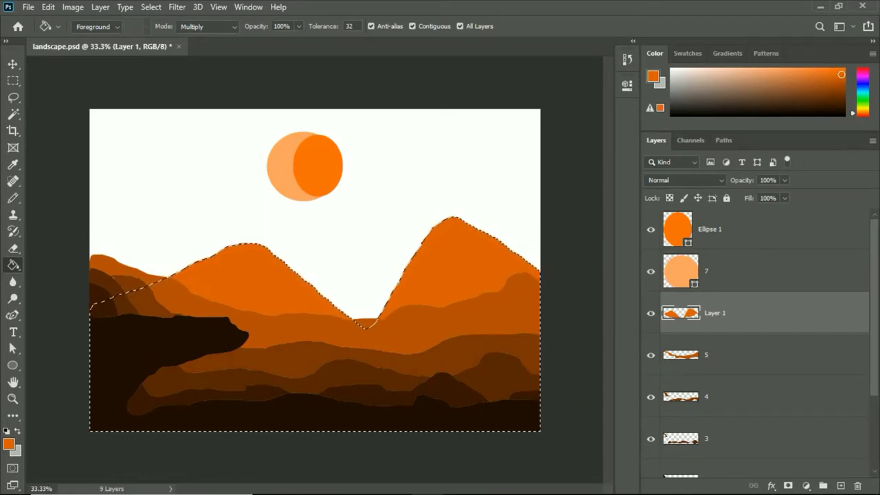
key("ctrl+shift+alt+n")
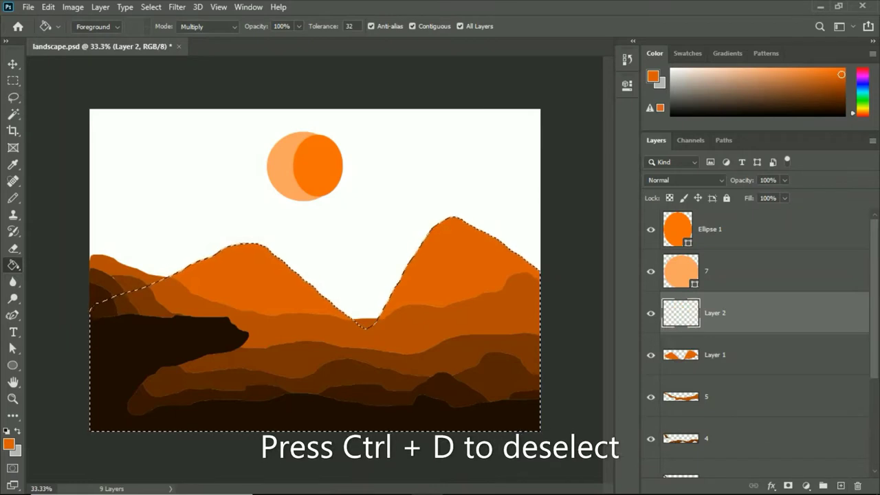
Fill the white sky on Layer 2 with a brighter sampled orange, then select layer 7
key("ctrl+d")
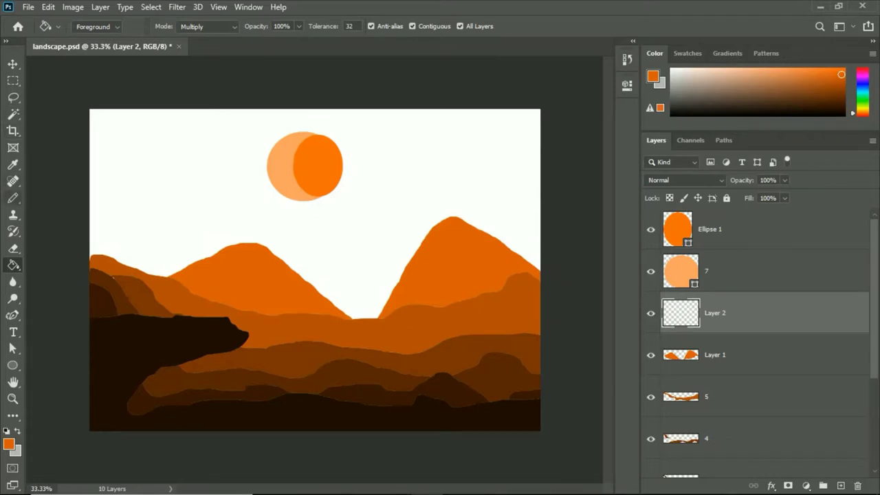
left_click(13, 164)
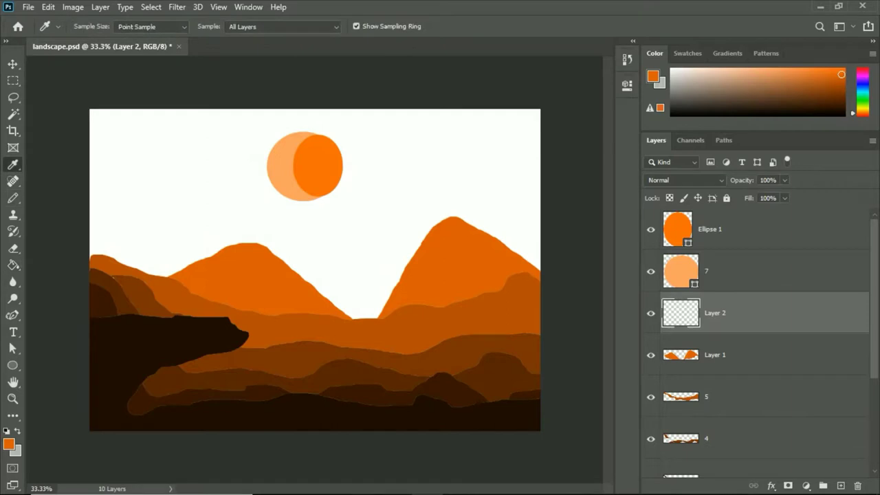
left_click(318, 165)
left_click(13, 264)
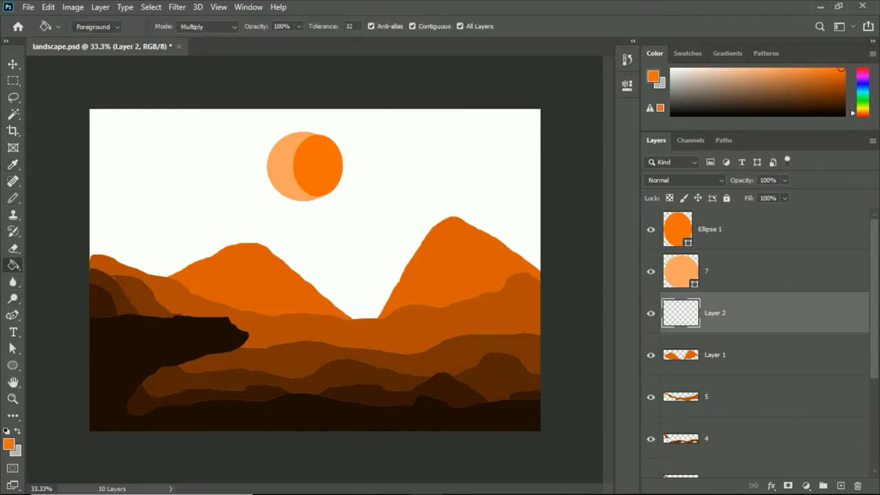
left_click(193, 178)
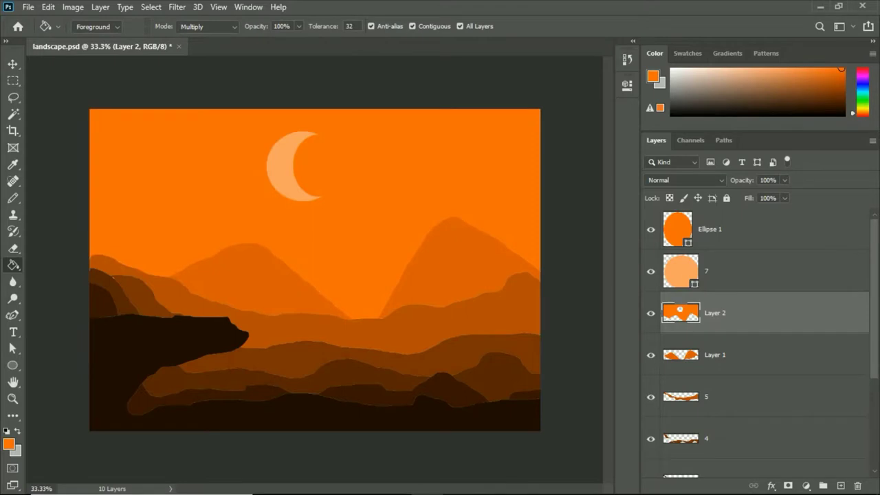
left_click(756, 271)
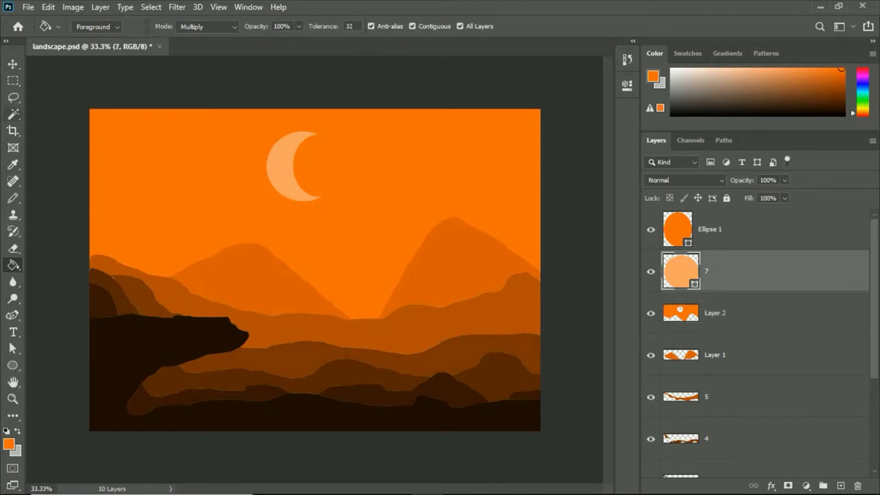
Rasterize the Ellipse 1 shape layer by accepting the Pencil tool's prompt
key("b")
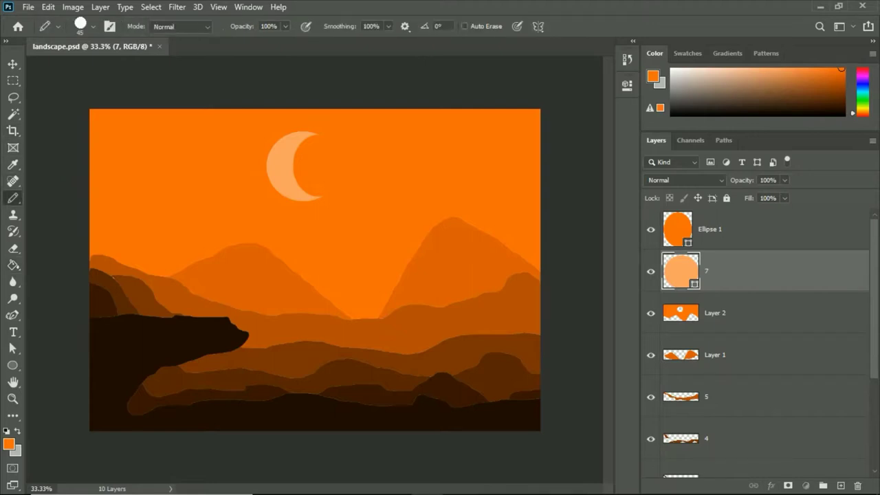
left_click(756, 313)
left_click(756, 229)
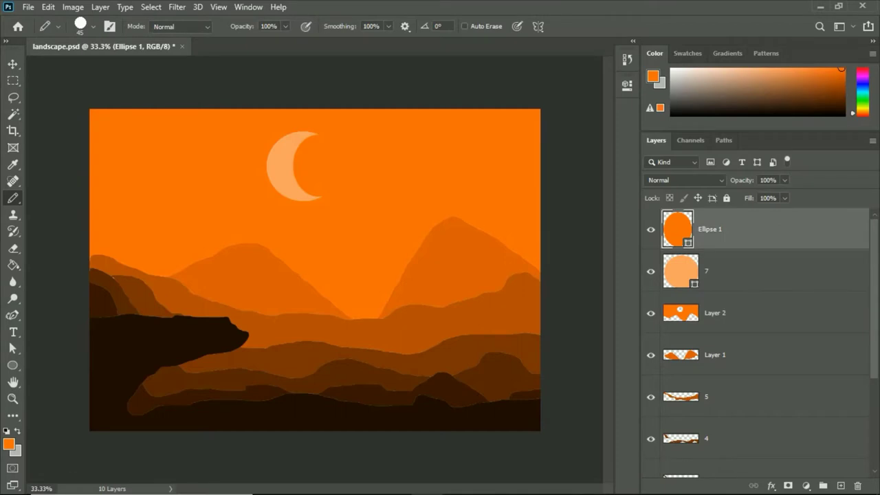
left_click(756, 271)
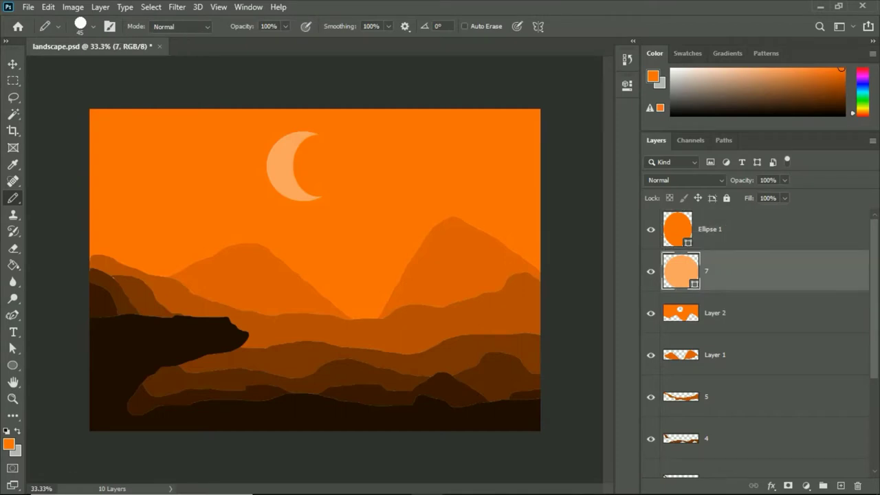
left_click(756, 228)
left_click(302, 165)
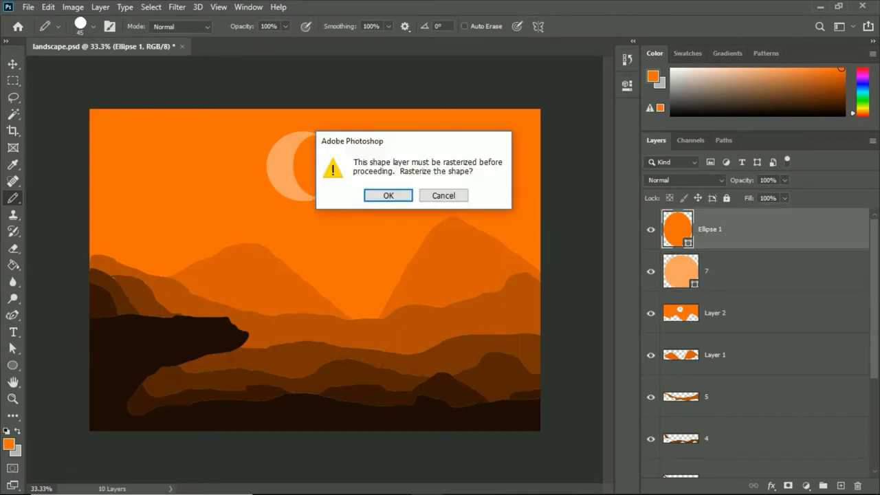
key("Return")
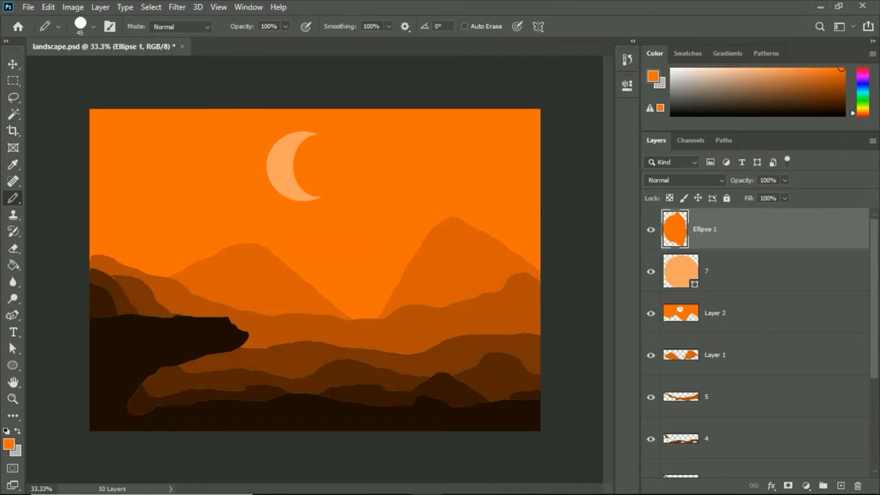
With the Move tool, reselect Ellipse 1 and bring up the adjustment layer list
key("v")
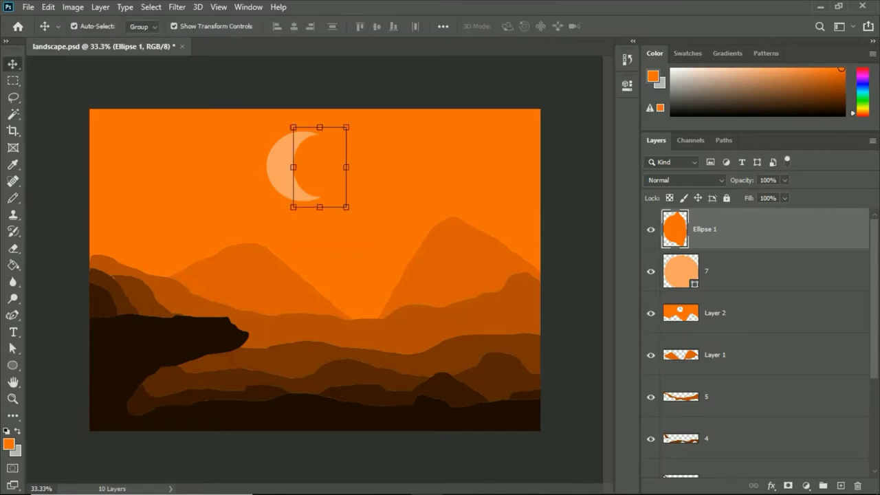
left_click(742, 271)
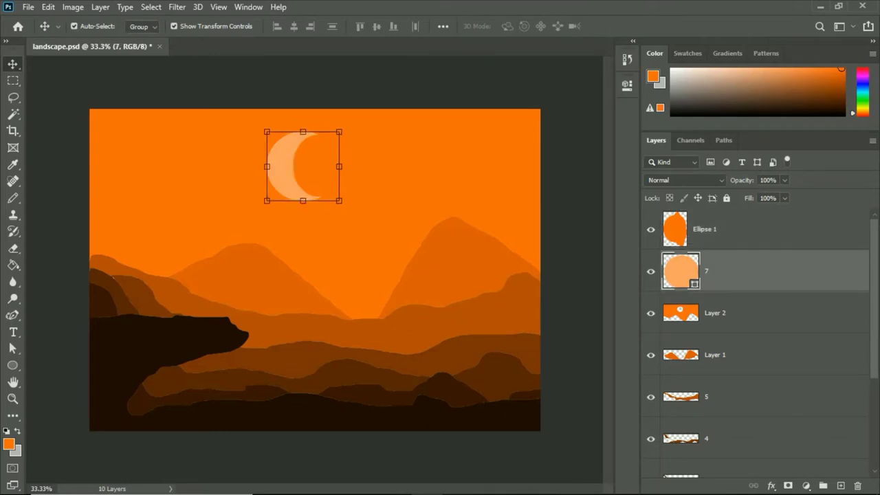
left_click(742, 229)
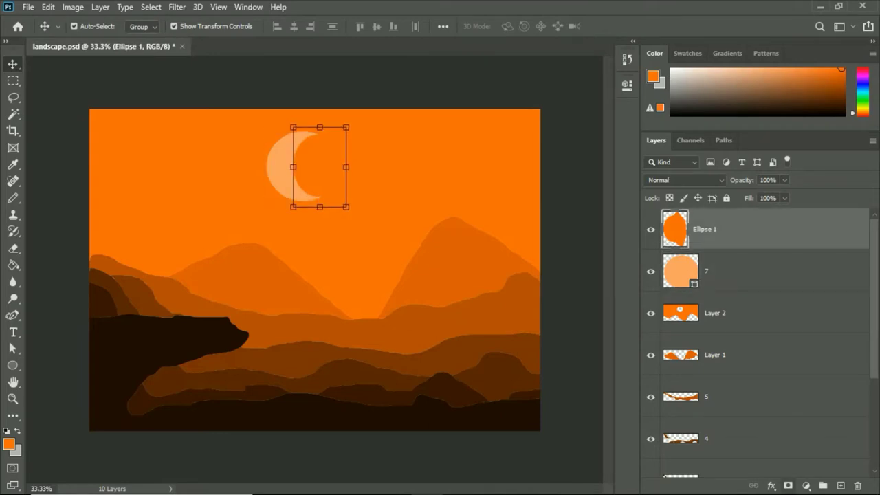
left_click(806, 485)
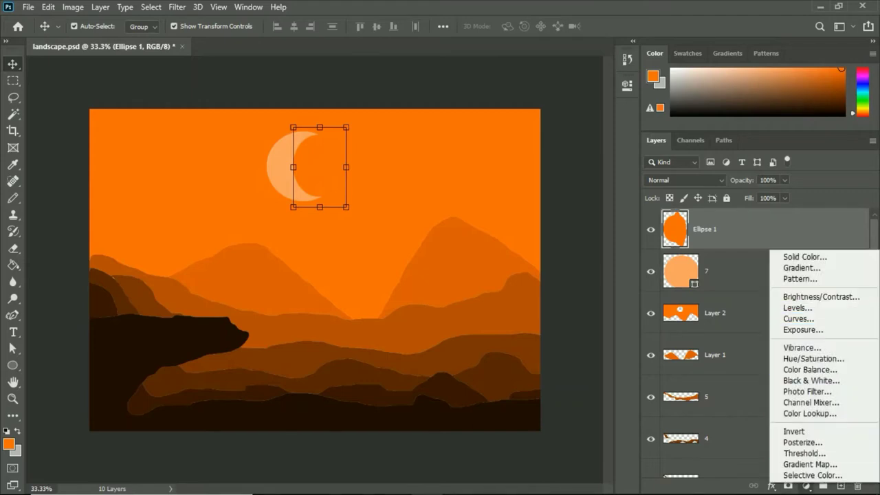
Add a Hue/Saturation adjustment layer with Hue at -180, turning the orange scene blue
left_click(813, 358)
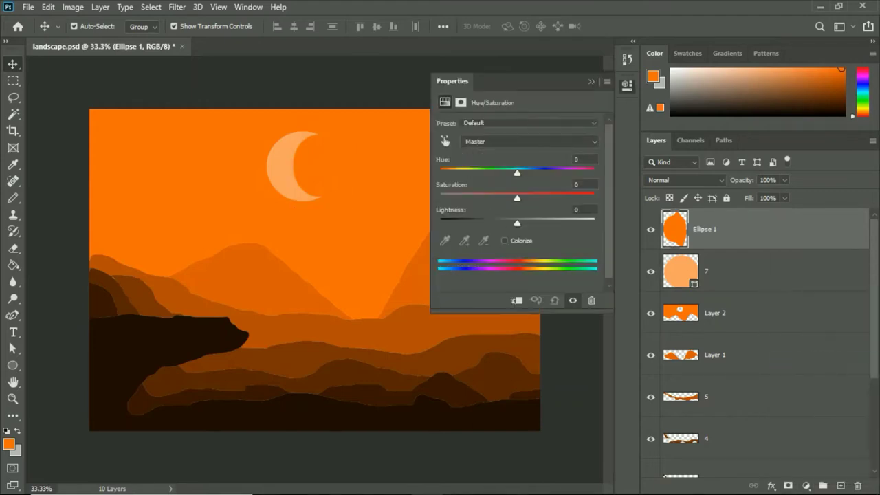
left_click_drag(517, 172, 440, 171)
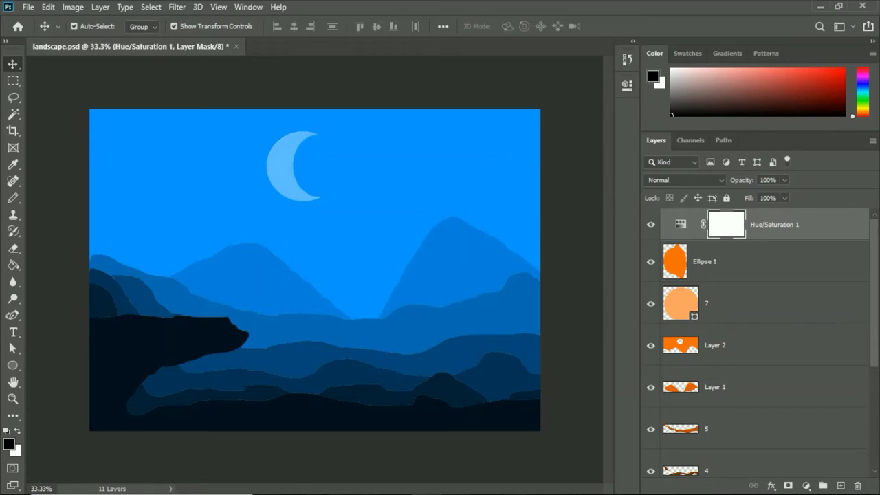
scroll(756, 344, "down", 3)
scroll(756, 343, "down", 2)
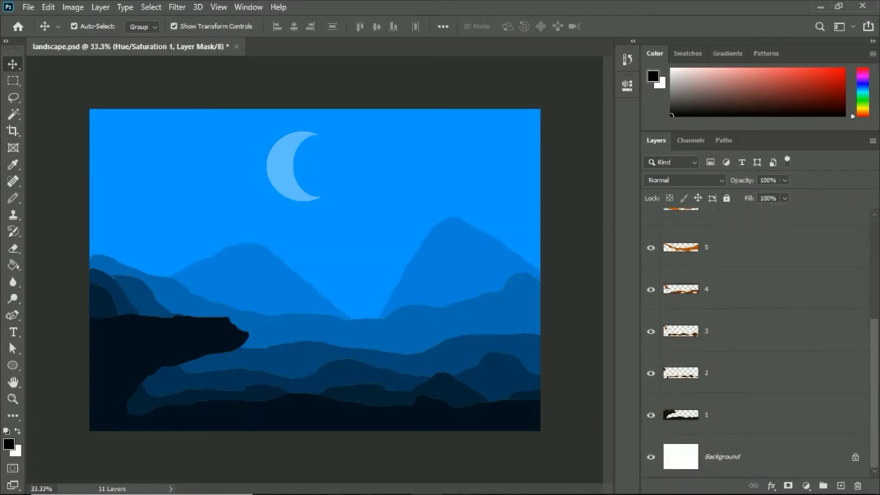
Merge every layer above the white Background and name the result 'LANDSCAPE NIGHT'
left_click(756, 414, "shift")
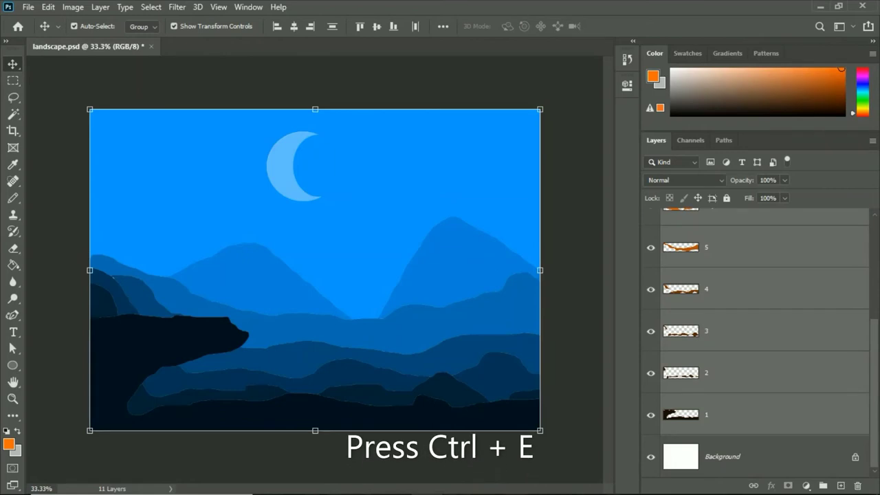
key("ctrl+e")
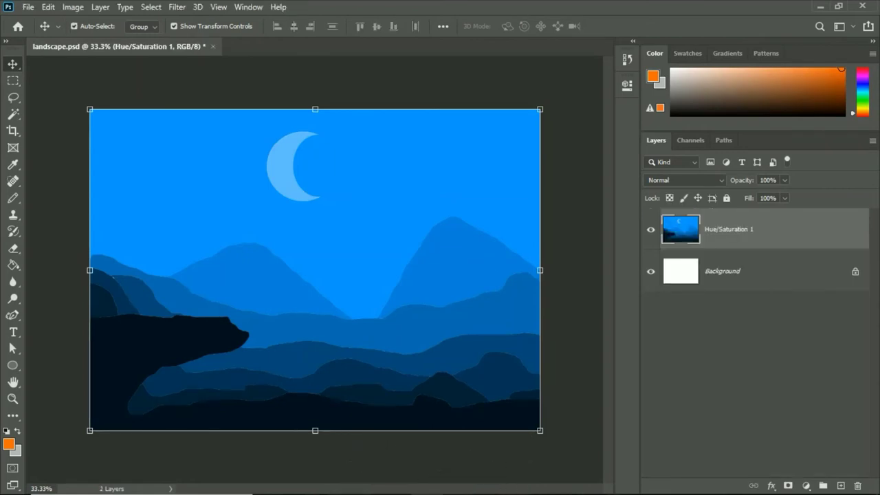
double_click(729, 229)
type("LANDS")
type("CAPE N")
type("IGHT")
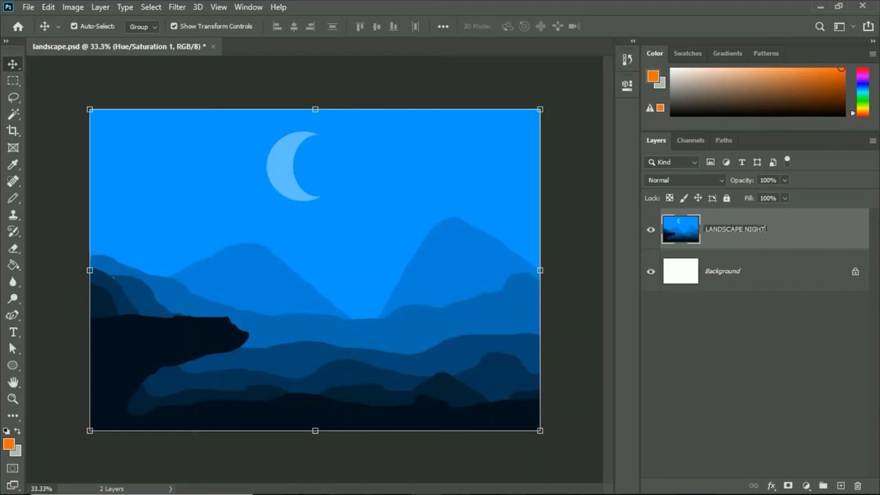
key("Return")
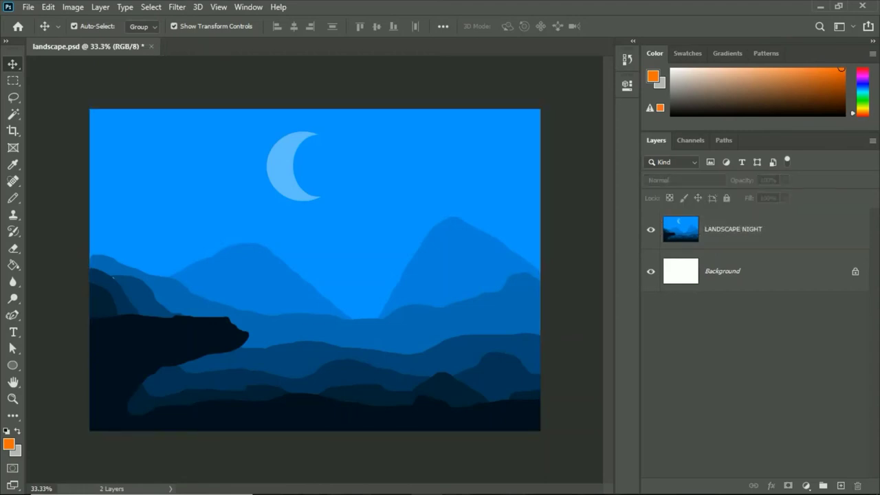